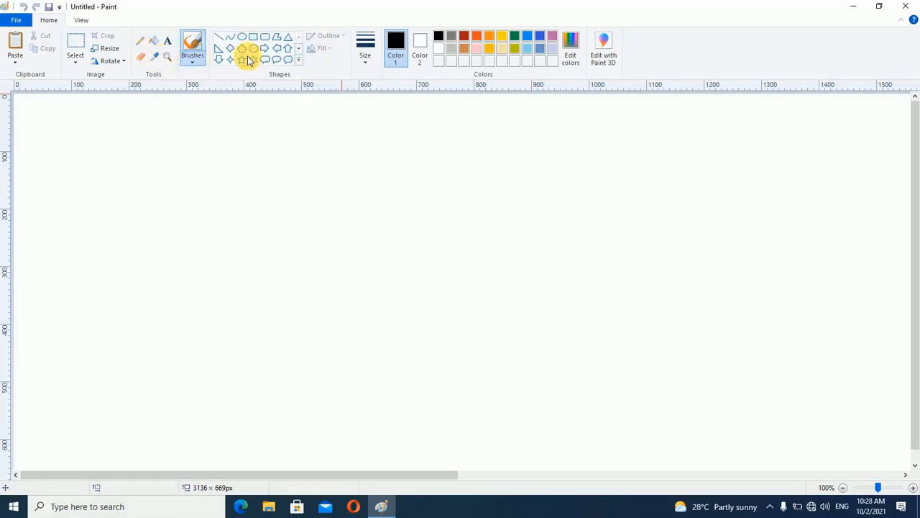
Paint a freehand black figure resembling a 3 with the regular Brush in the upper-left part of the canvas
{"action": "left_click", "coordinate": [193, 52]}
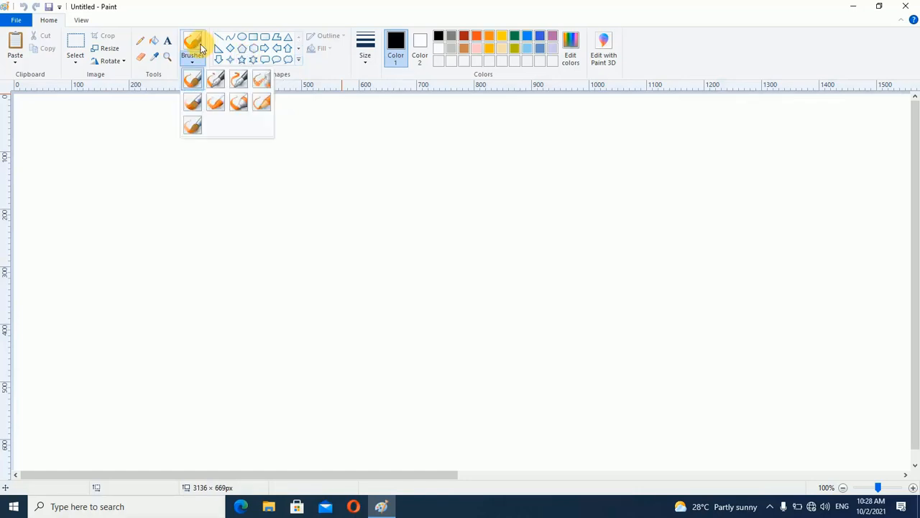
{"action": "left_click", "coordinate": [192, 79]}
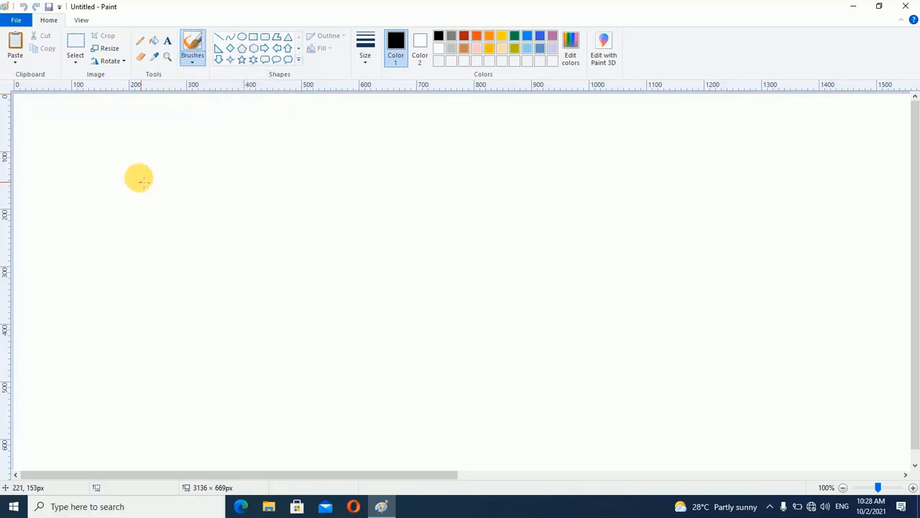
{"action": "mouse_move", "coordinate": [137, 162]}
{"action": "left_mouse_down"}
{"action": "mouse_move", "coordinate": [172, 149]}
{"action": "mouse_move", "coordinate": [195, 180]}
{"action": "mouse_move", "coordinate": [166, 243]}
{"action": "left_mouse_up"}
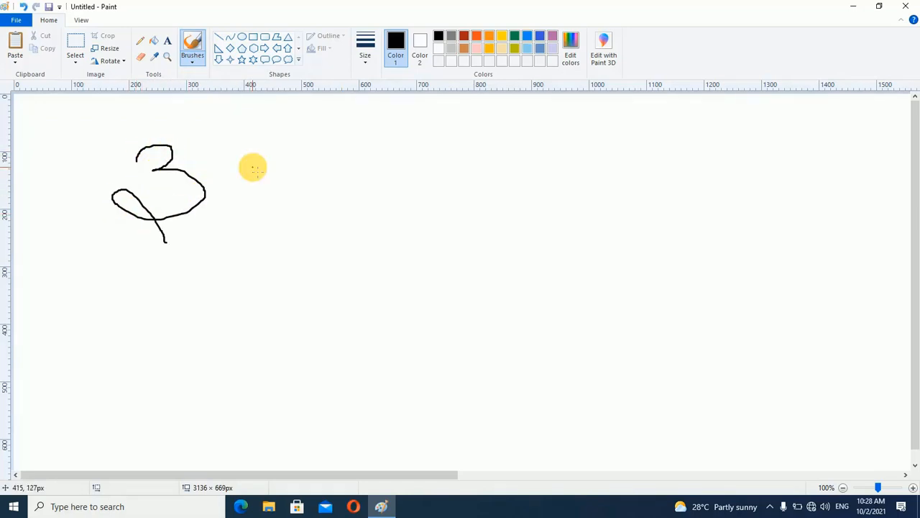
{"action": "key", "text": "ctrl"}
Paint three blue figures resembling a 3 beside the black one, varying the brush size between thick and thinner strokes
{"action": "left_click", "coordinate": [526, 38]}
{"action": "mouse_move", "coordinate": [260, 218]}
{"action": "left_mouse_down"}
{"action": "mouse_move", "coordinate": [290, 191]}
{"action": "mouse_move", "coordinate": [320, 207]}
{"action": "mouse_move", "coordinate": [296, 251]}
{"action": "left_mouse_up"}
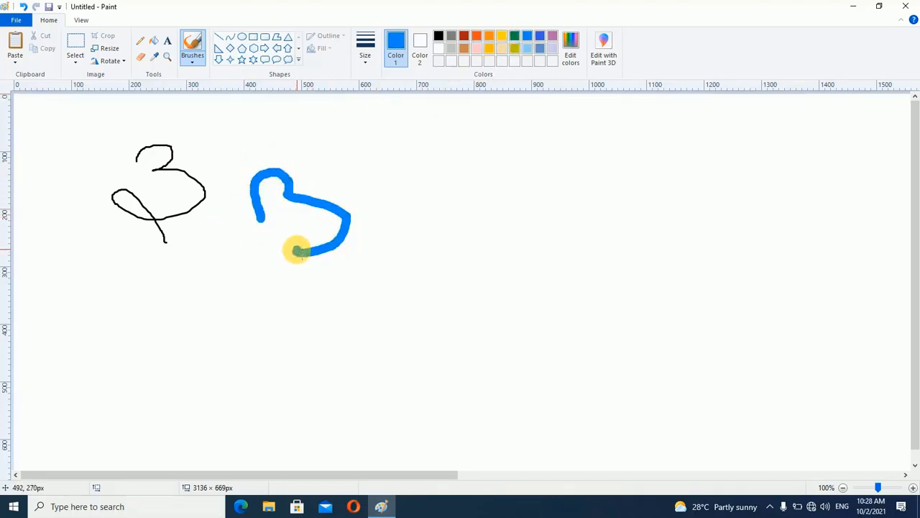
{"action": "left_click", "coordinate": [364, 45]}
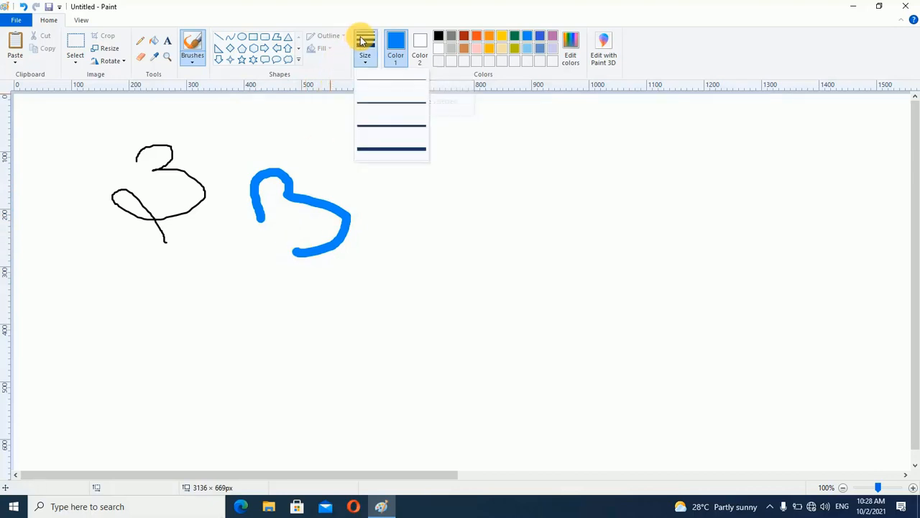
{"action": "left_click", "coordinate": [389, 149]}
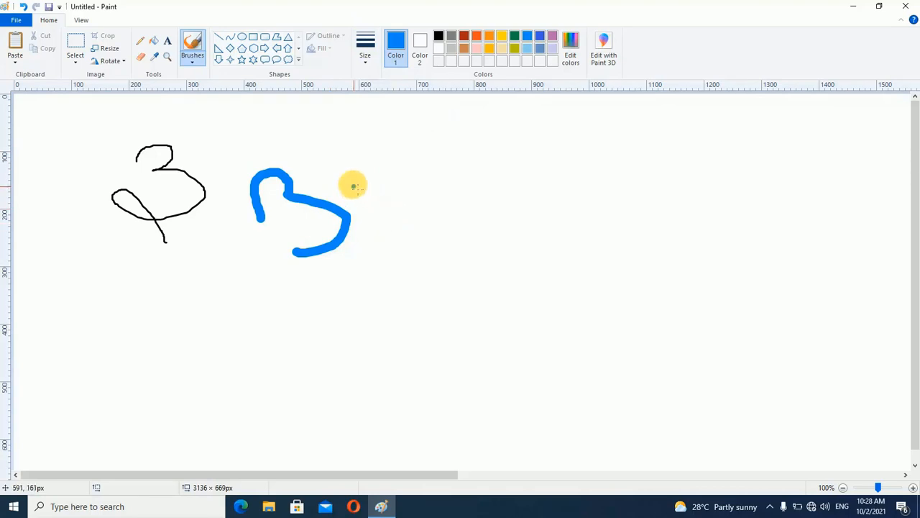
{"action": "mouse_move", "coordinate": [354, 187]}
{"action": "left_mouse_down"}
{"action": "mouse_move", "coordinate": [363, 154]}
{"action": "mouse_move", "coordinate": [374, 172]}
{"action": "mouse_move", "coordinate": [403, 179]}
{"action": "mouse_move", "coordinate": [382, 217]}
{"action": "mouse_move", "coordinate": [369, 200]}
{"action": "mouse_move", "coordinate": [399, 219]}
{"action": "mouse_move", "coordinate": [378, 195]}
{"action": "left_mouse_up"}
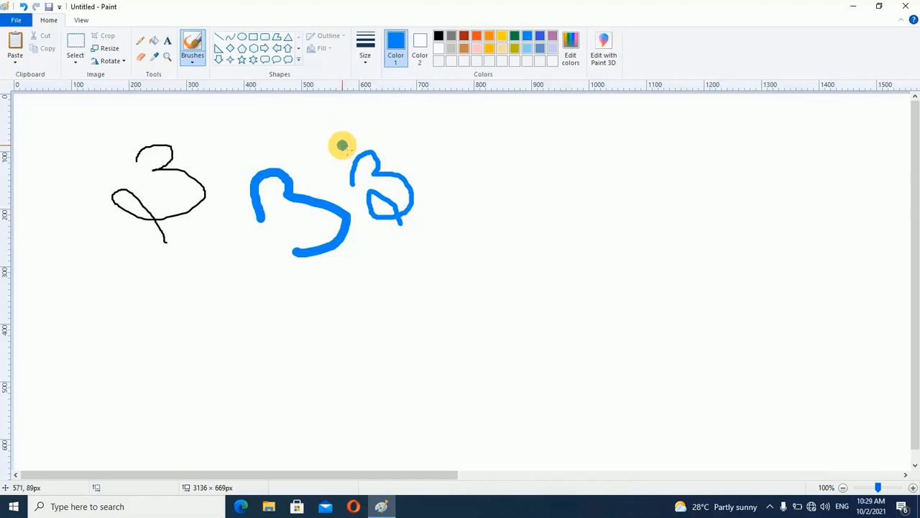
{"action": "mouse_move", "coordinate": [233, 127]}
{"action": "left_mouse_down"}
{"action": "mouse_move", "coordinate": [261, 111]}
{"action": "mouse_move", "coordinate": [267, 128]}
{"action": "mouse_move", "coordinate": [299, 137]}
{"action": "mouse_move", "coordinate": [280, 164]}
{"action": "left_mouse_up"}
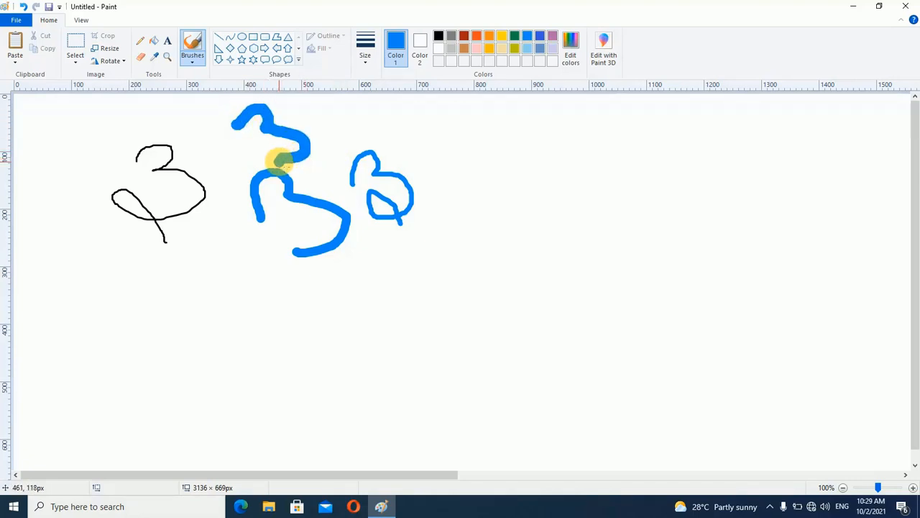
Choose Calligraphy brush 1 and delete everything drawn on the canvas
{"action": "left_click", "coordinate": [192, 61]}
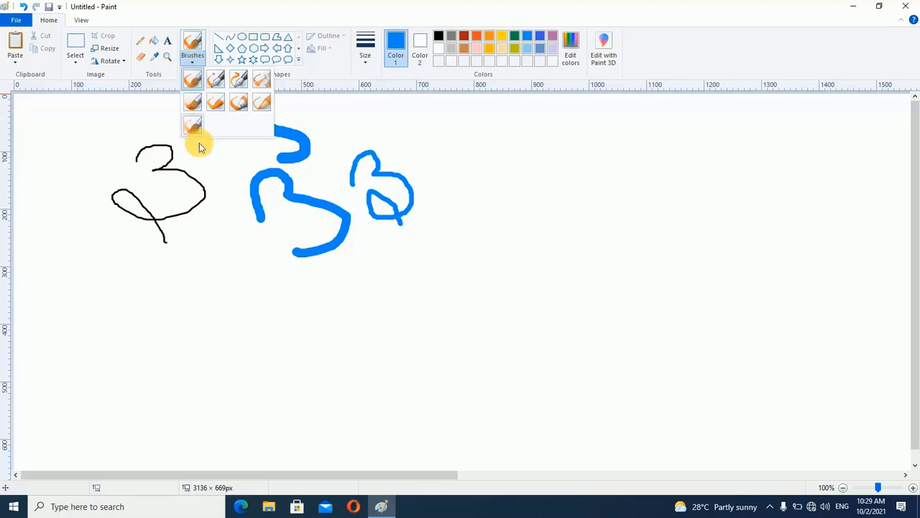
{"action": "left_click", "coordinate": [217, 85]}
{"action": "left_click_drag", "start_coordinate": [234, 124], "coordinate": [273, 133]}
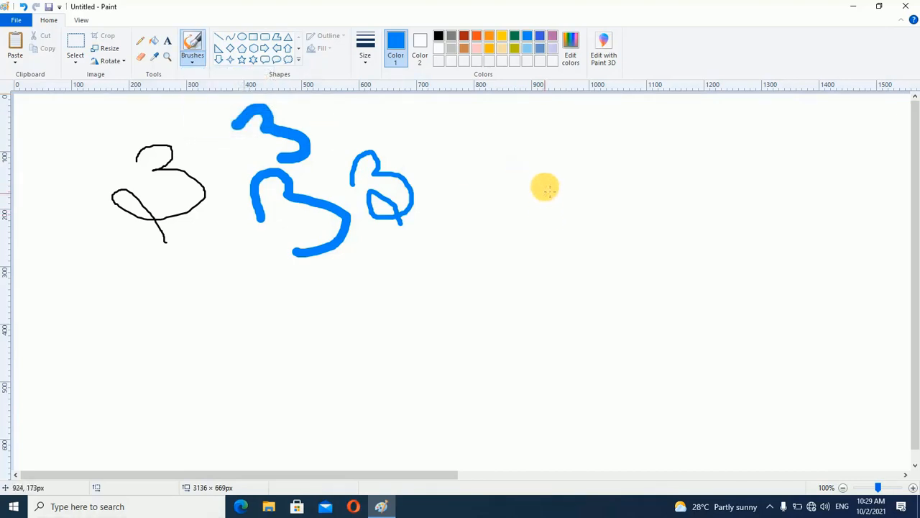
{"action": "key", "text": "ctrl+a"}
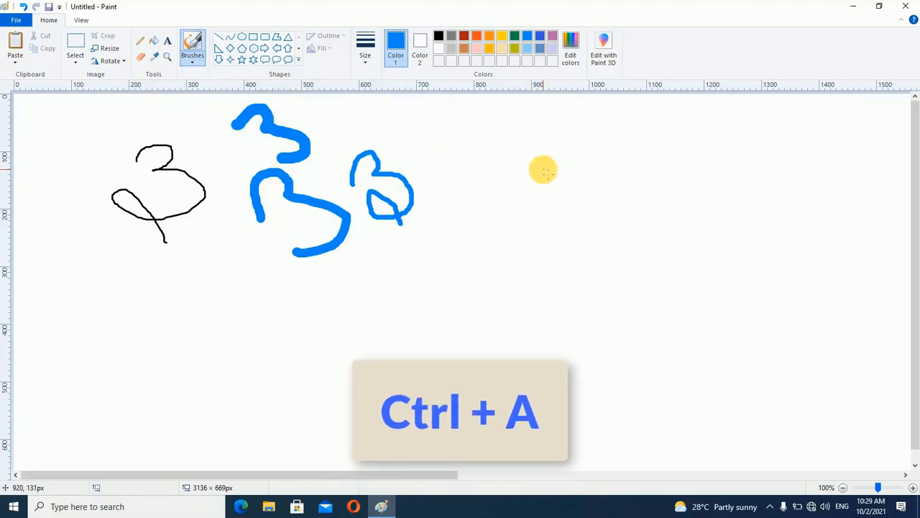
{"action": "key", "text": "Delete"}
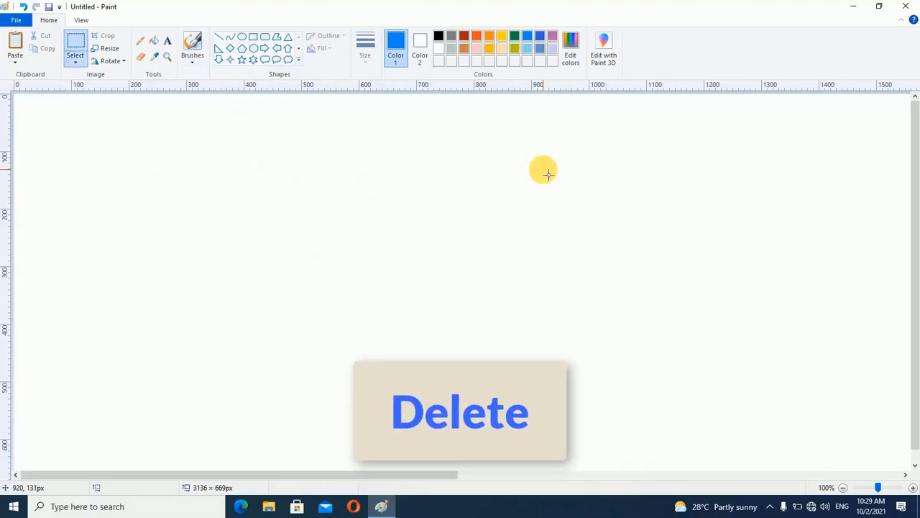
Paint a small blue letter S with Calligraphy brush 1 and a much larger, thicker blue S beside it
{"action": "mouse_move", "coordinate": [218, 148]}
{"action": "left_mouse_down"}
{"action": "mouse_move", "coordinate": [173, 141]}
{"action": "mouse_move", "coordinate": [173, 159]}
{"action": "mouse_move", "coordinate": [219, 196]}
{"action": "mouse_move", "coordinate": [214, 232]}
{"action": "mouse_move", "coordinate": [187, 230]}
{"action": "mouse_move", "coordinate": [162, 185]}
{"action": "left_mouse_up"}
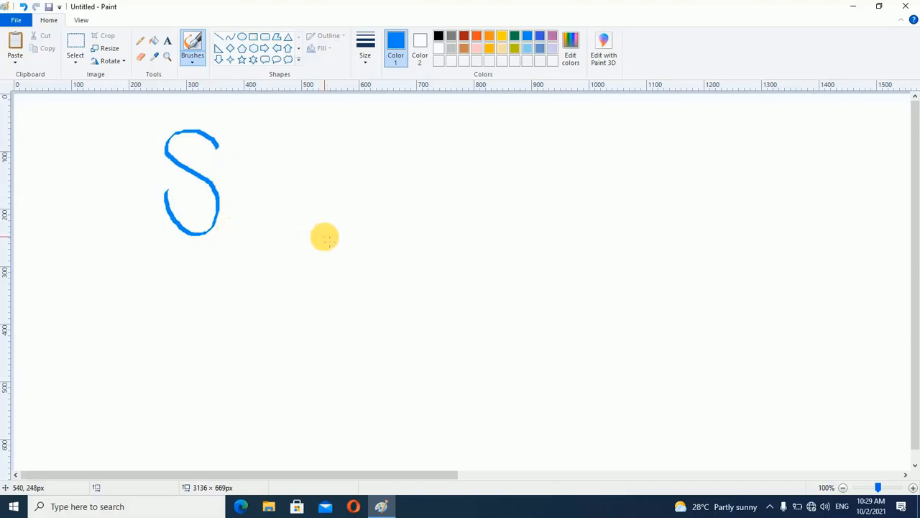
{"action": "key", "text": "ctrl+a"}
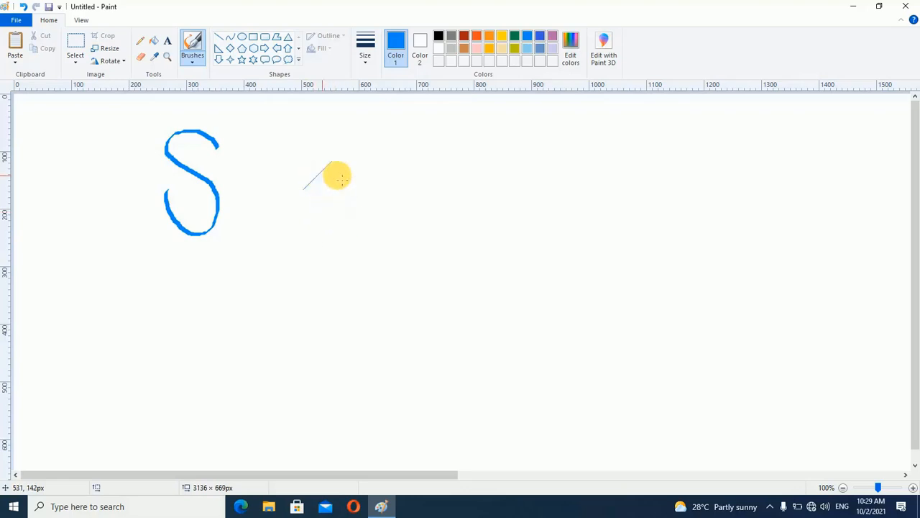
{"action": "mouse_move", "coordinate": [357, 170]}
{"action": "left_mouse_down"}
{"action": "mouse_move", "coordinate": [339, 156]}
{"action": "mouse_move", "coordinate": [293, 163]}
{"action": "mouse_move", "coordinate": [269, 211]}
{"action": "mouse_move", "coordinate": [274, 225]}
{"action": "mouse_move", "coordinate": [348, 267]}
{"action": "mouse_move", "coordinate": [362, 303]}
{"action": "mouse_move", "coordinate": [351, 331]}
{"action": "mouse_move", "coordinate": [325, 354]}
{"action": "mouse_move", "coordinate": [268, 360]}
{"action": "mouse_move", "coordinate": [243, 340]}
{"action": "mouse_move", "coordinate": [239, 297]}
{"action": "left_mouse_up"}
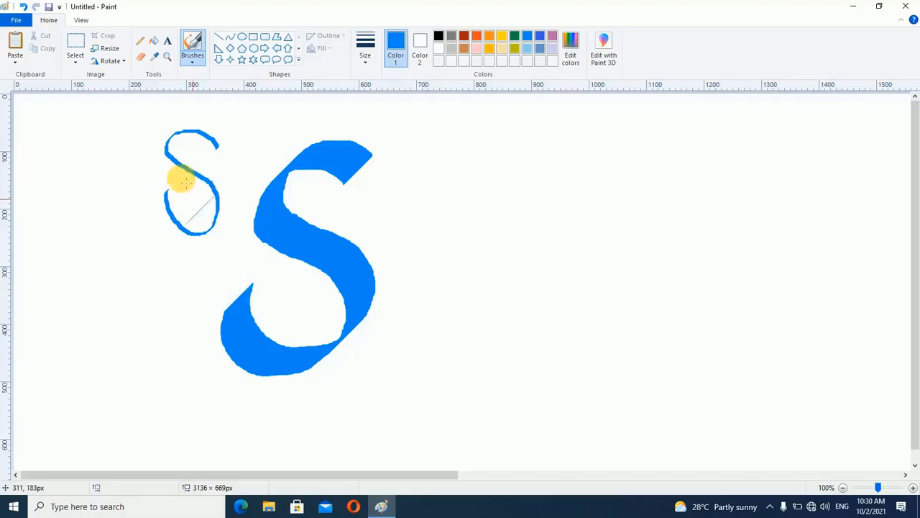
Paint a large orange letter S to the right of the blue ones with Calligraphy brush 2
{"action": "left_click", "coordinate": [192, 64]}
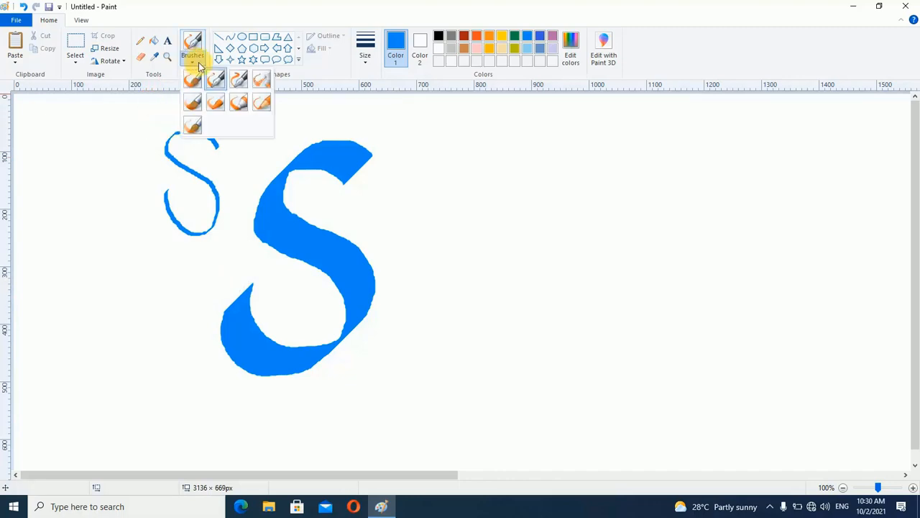
{"action": "left_click", "coordinate": [242, 77]}
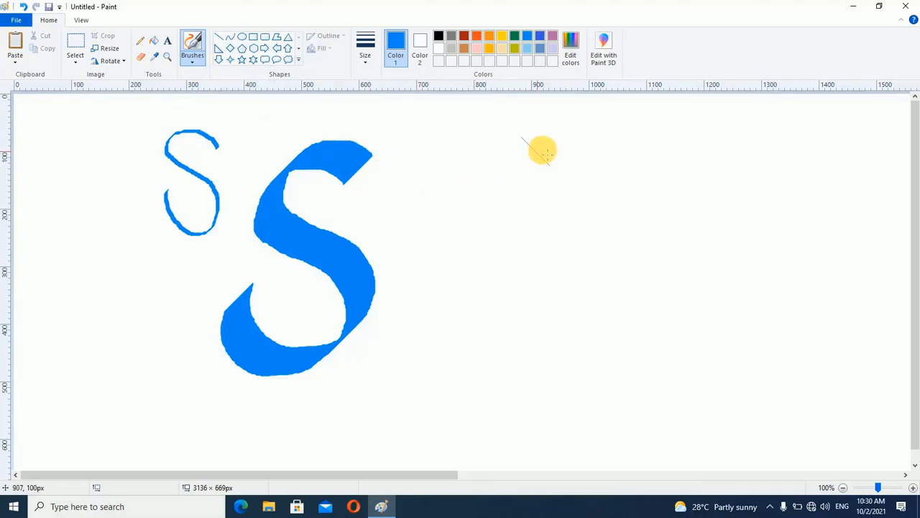
{"action": "left_click", "coordinate": [489, 36]}
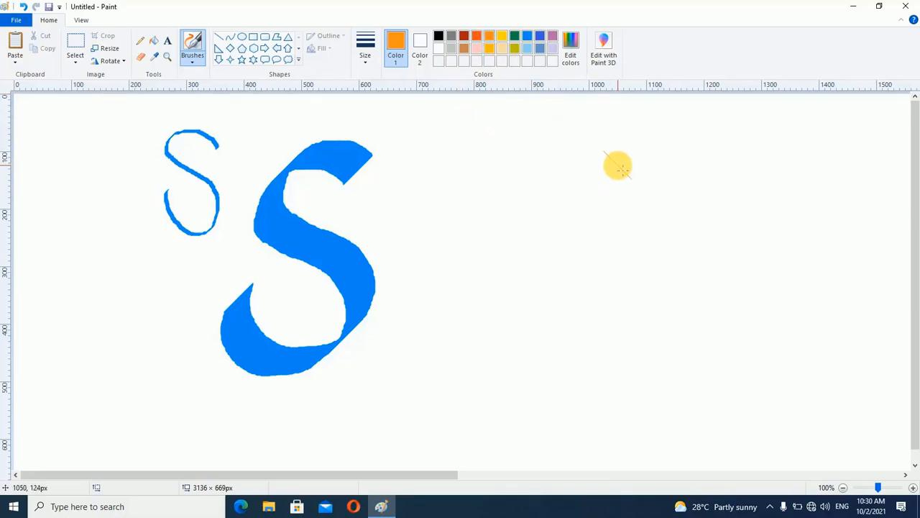
{"action": "mouse_move", "coordinate": [632, 182]}
{"action": "left_mouse_down"}
{"action": "mouse_move", "coordinate": [575, 148]}
{"action": "mouse_move", "coordinate": [546, 153]}
{"action": "mouse_move", "coordinate": [530, 179]}
{"action": "mouse_move", "coordinate": [640, 278]}
{"action": "mouse_move", "coordinate": [646, 353]}
{"action": "mouse_move", "coordinate": [546, 344]}
{"action": "mouse_move", "coordinate": [512, 287]}
{"action": "mouse_move", "coordinate": [517, 254]}
{"action": "mouse_move", "coordinate": [496, 239]}
{"action": "left_mouse_up"}
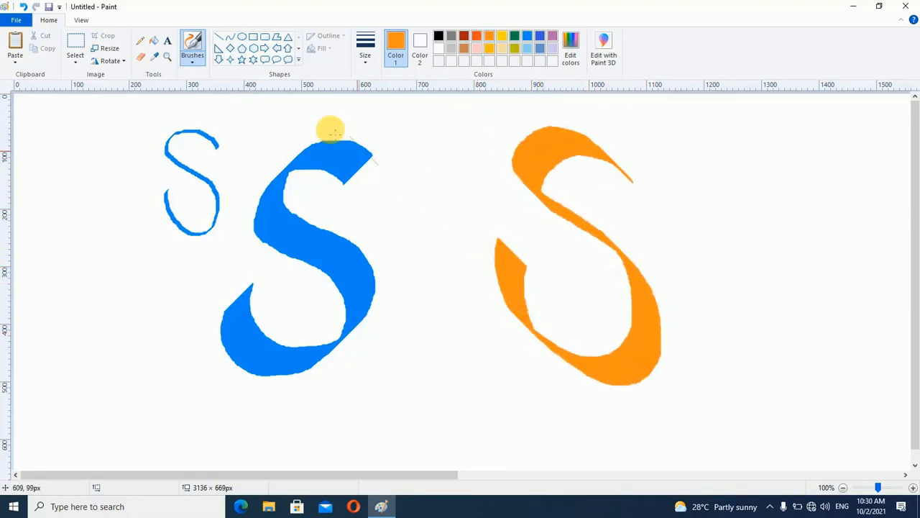
Airbrush an orange squiggle between the two large letters and an orange patch inside the lower curve of the large blue S
{"action": "left_click", "coordinate": [195, 62]}
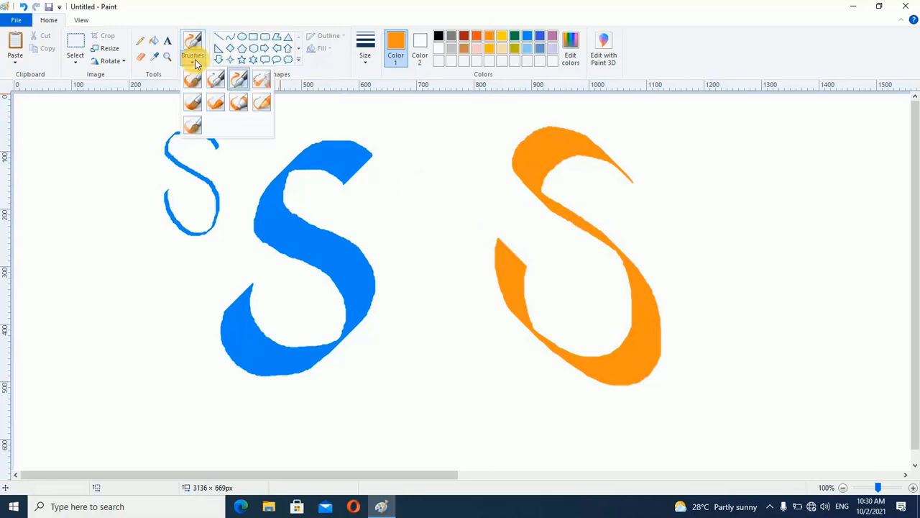
{"action": "left_click", "coordinate": [262, 79]}
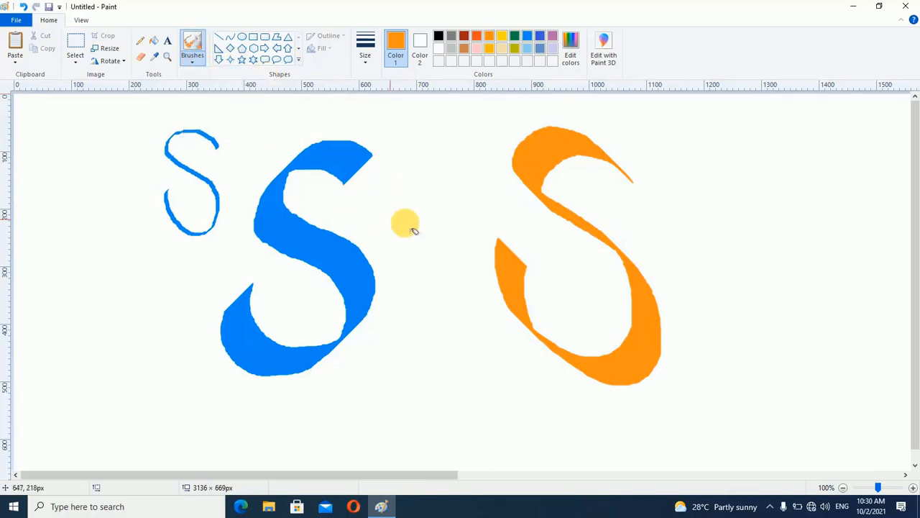
{"action": "mouse_move", "coordinate": [445, 150]}
{"action": "left_mouse_down"}
{"action": "mouse_move", "coordinate": [376, 214]}
{"action": "mouse_move", "coordinate": [407, 279]}
{"action": "mouse_move", "coordinate": [450, 289]}
{"action": "mouse_move", "coordinate": [453, 189]}
{"action": "mouse_move", "coordinate": [480, 320]}
{"action": "left_mouse_up"}
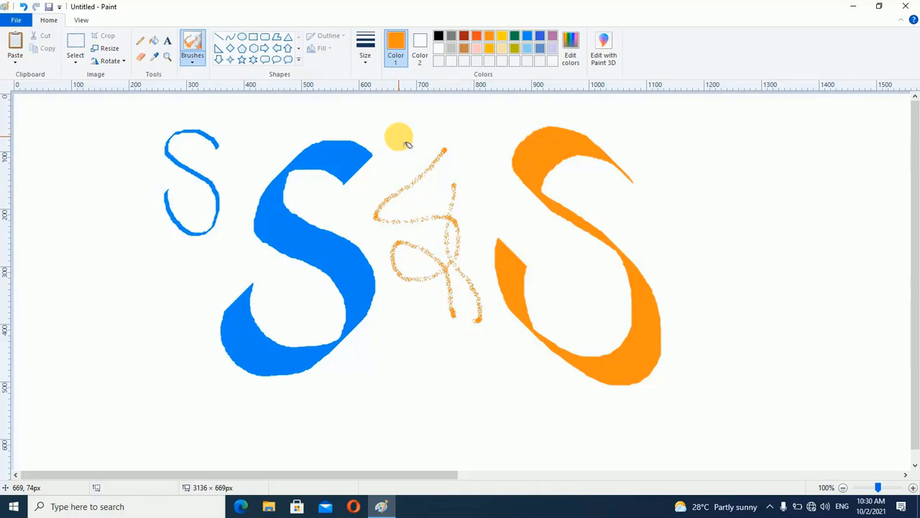
{"action": "mouse_move", "coordinate": [282, 312]}
{"action": "left_mouse_down"}
{"action": "mouse_move", "coordinate": [321, 301]}
{"action": "mouse_move", "coordinate": [325, 322]}
{"action": "mouse_move", "coordinate": [278, 292]}
{"action": "mouse_move", "coordinate": [320, 326]}
{"action": "mouse_move", "coordinate": [312, 281]}
{"action": "left_mouse_up"}
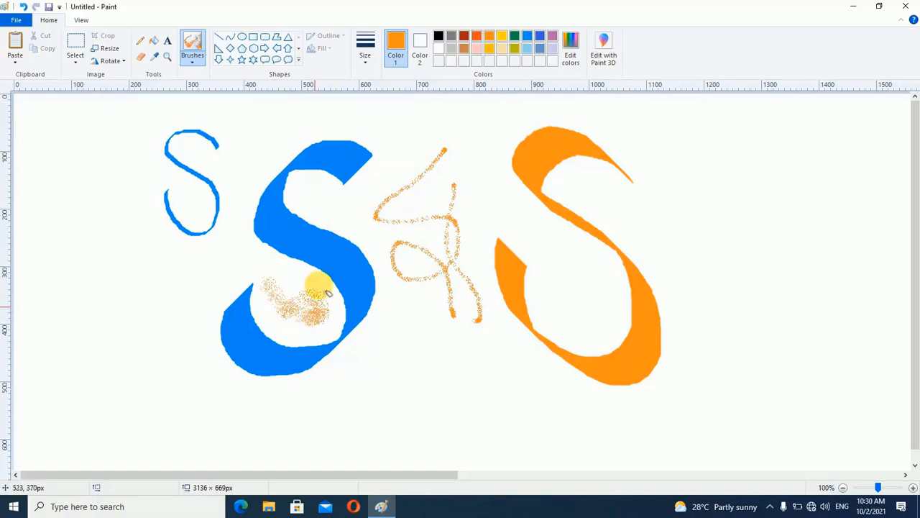
Spray dark green and gold patches over the orange spray inside the lower curve of the large blue S
{"action": "left_click", "coordinate": [515, 36]}
{"action": "left_click_drag", "start_coordinate": [293, 279], "coordinate": [296, 309]}
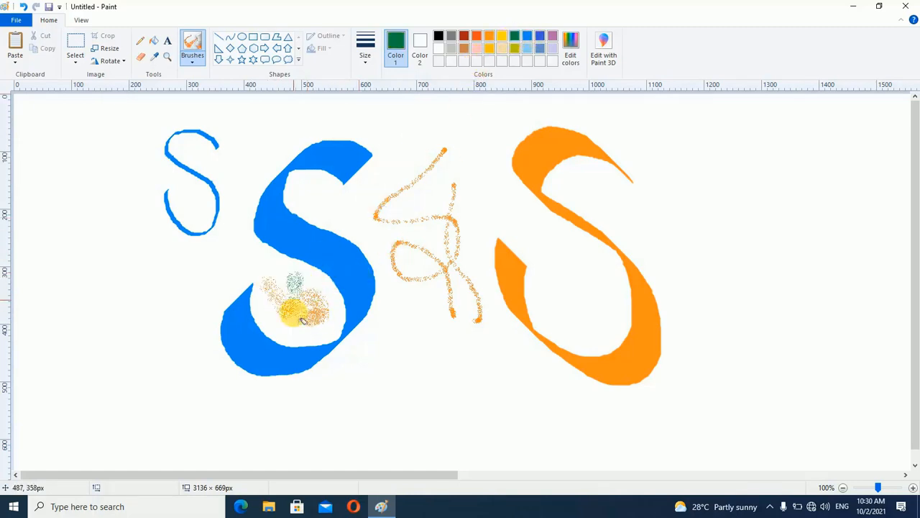
{"action": "left_click", "coordinate": [503, 38]}
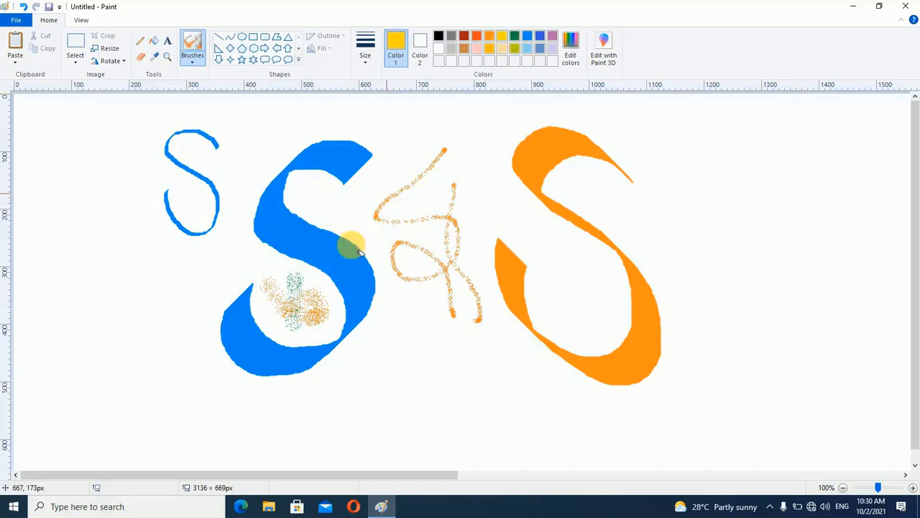
{"action": "mouse_move", "coordinate": [267, 292]}
{"action": "left_mouse_down"}
{"action": "mouse_move", "coordinate": [279, 310]}
{"action": "mouse_move", "coordinate": [318, 292]}
{"action": "mouse_move", "coordinate": [299, 327]}
{"action": "mouse_move", "coordinate": [328, 321]}
{"action": "mouse_move", "coordinate": [263, 305]}
{"action": "left_mouse_up"}
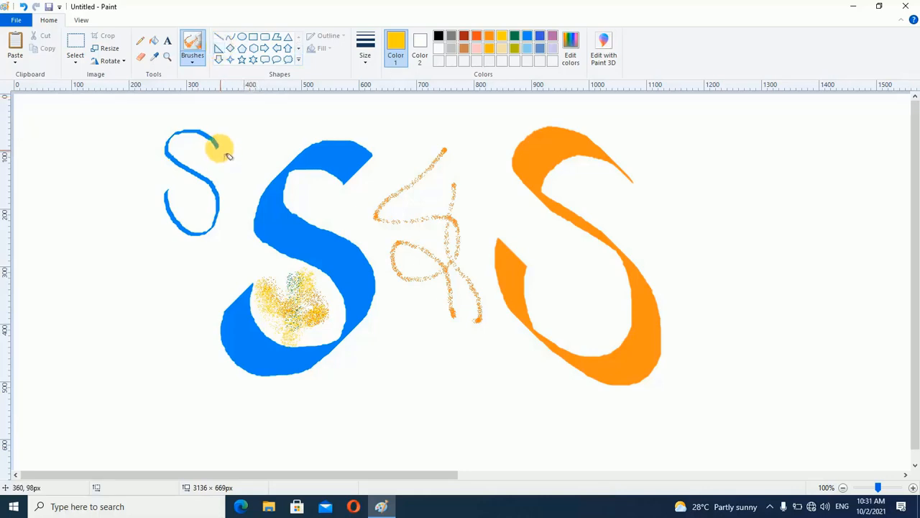
{"action": "left_click", "coordinate": [188, 61]}
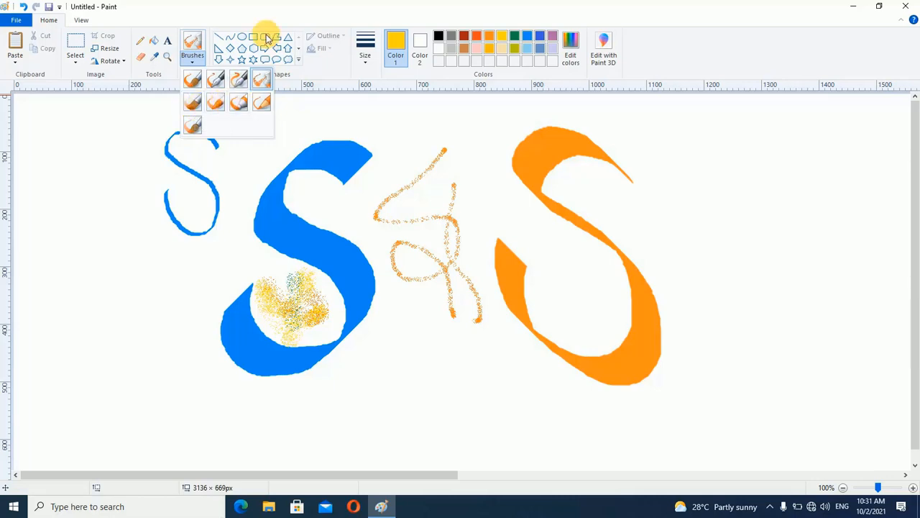
{"action": "left_click", "coordinate": [318, 62]}
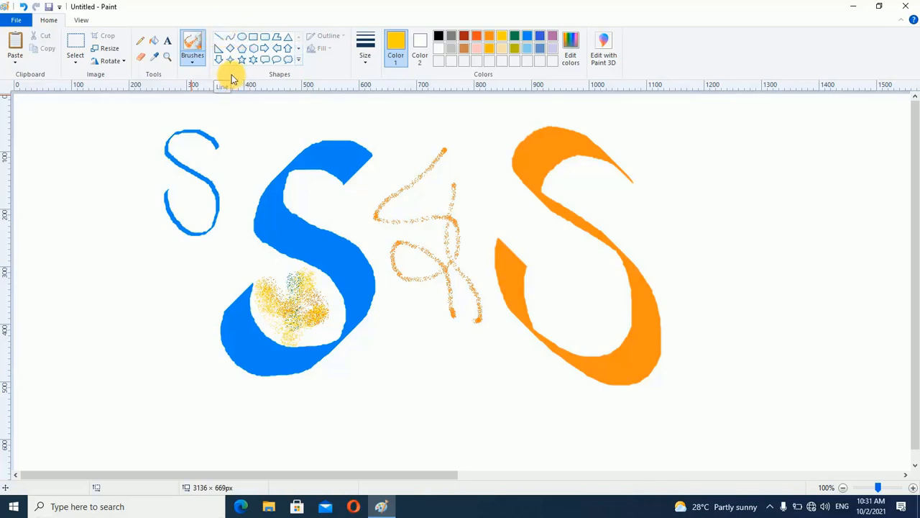
Select the whole canvas and delete all the painted letters and spray marks
{"action": "key", "text": "ctrl+a"}
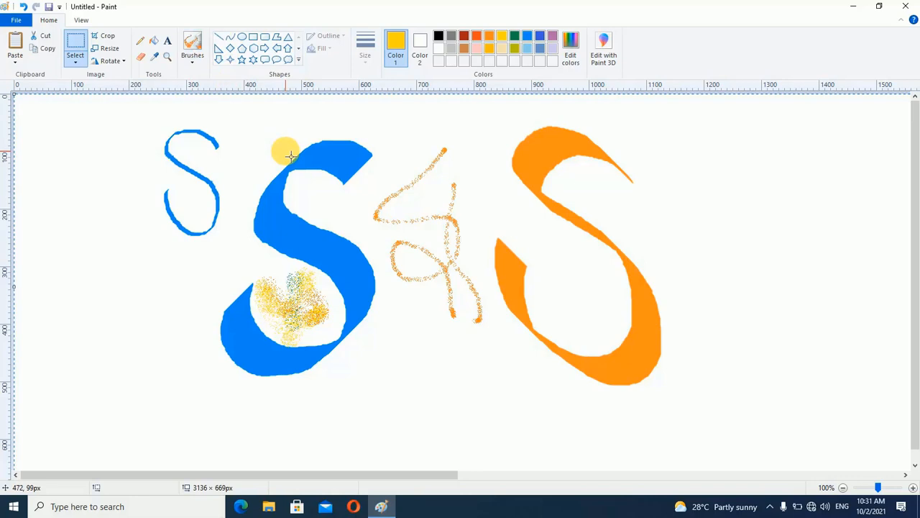
{"action": "key", "text": "Delete"}
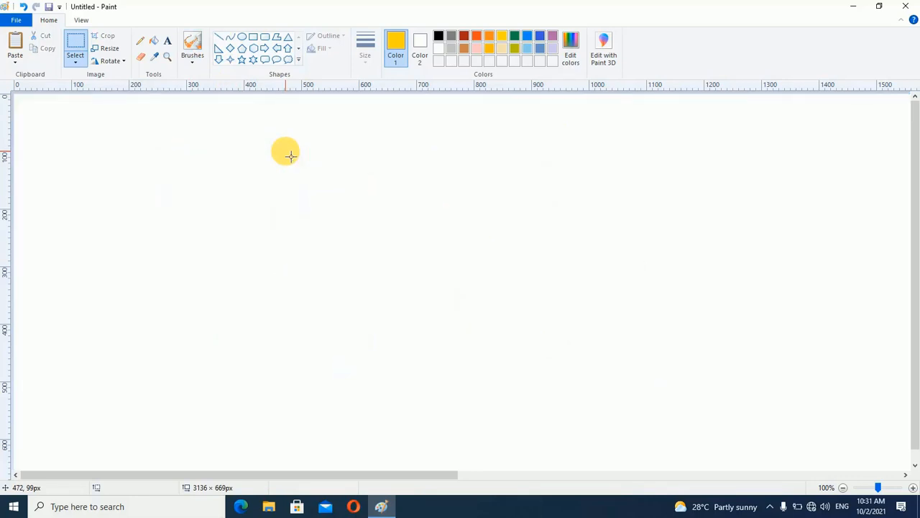
Draw a straight line about 289 px wide, recolour it orange-red, and add a second orange-red line about 308 px wide below it
{"action": "left_click", "coordinate": [219, 36]}
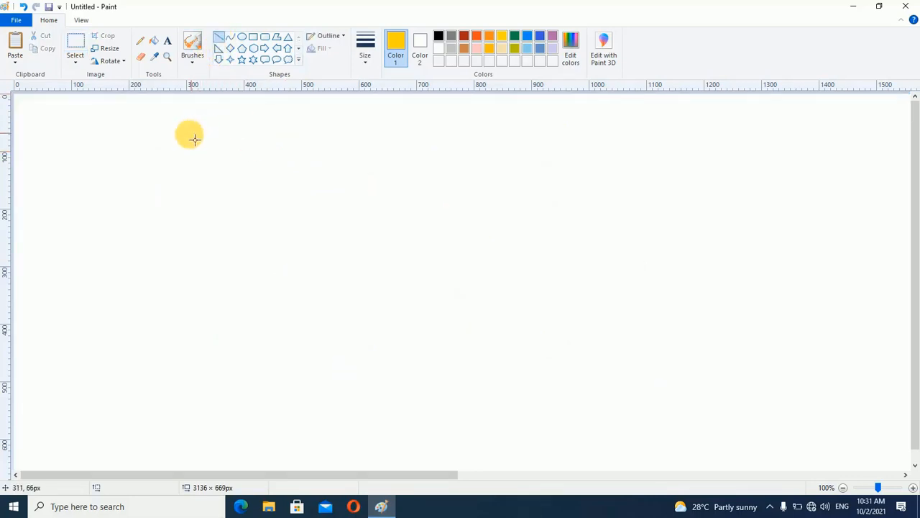
{"action": "left_click_drag", "start_coordinate": [110, 159], "coordinate": [279, 169]}
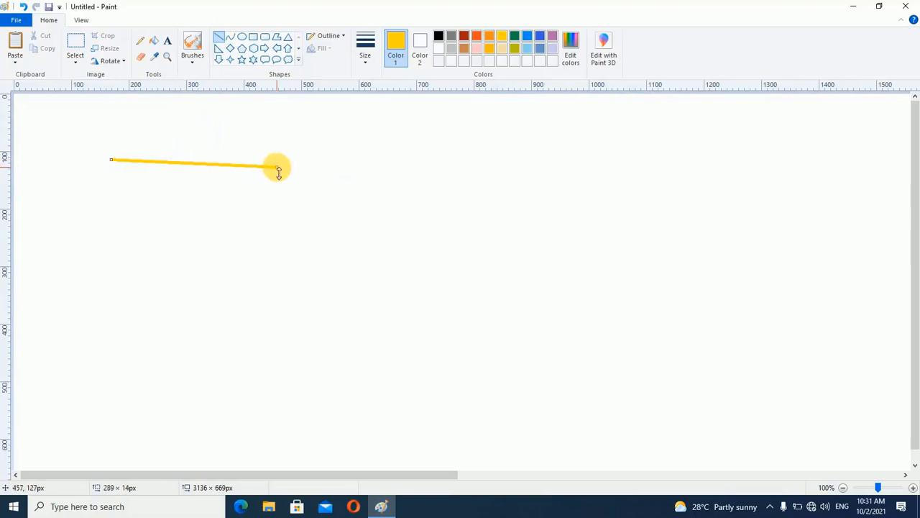
{"action": "left_click", "coordinate": [477, 36]}
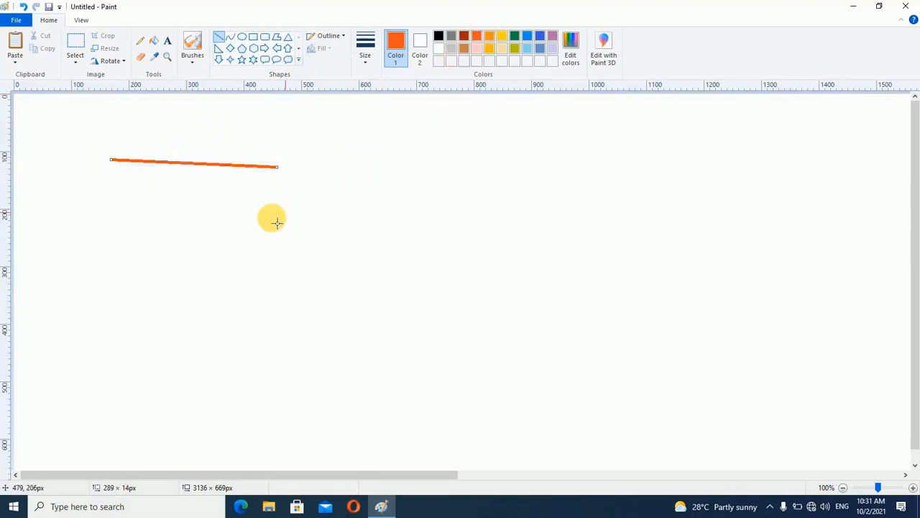
{"action": "left_click_drag", "start_coordinate": [125, 214], "coordinate": [304, 213]}
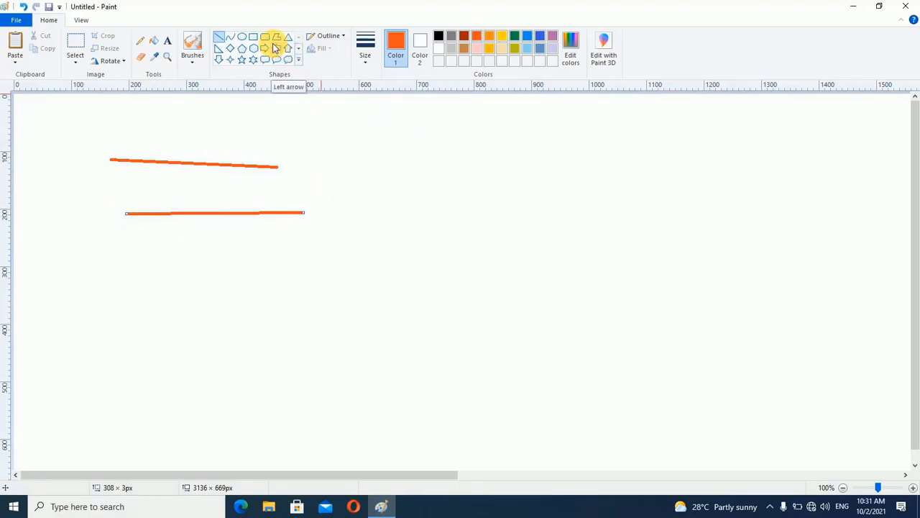
Draw an orange-red S-shaped curve about 255 px tall beside the two straight lines, using the Curve tool
{"action": "left_click", "coordinate": [230, 41]}
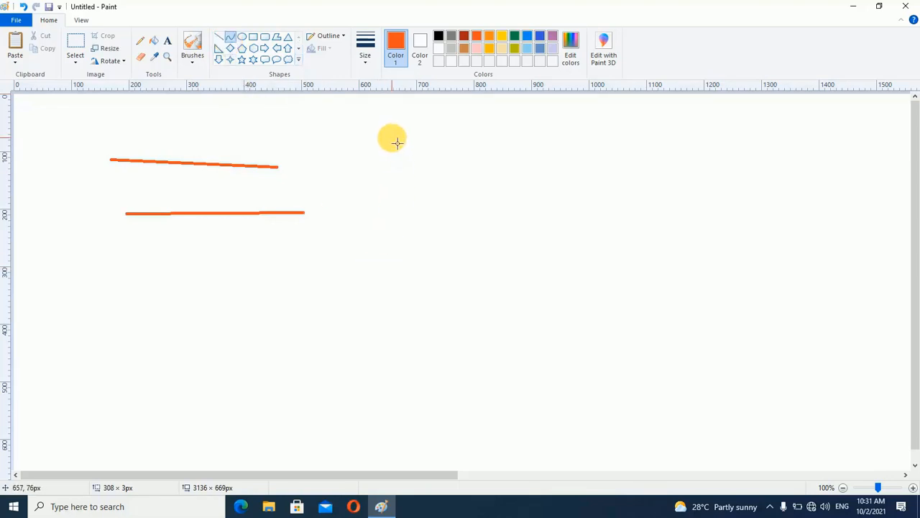
{"action": "left_click_drag", "start_coordinate": [392, 137], "coordinate": [391, 289]}
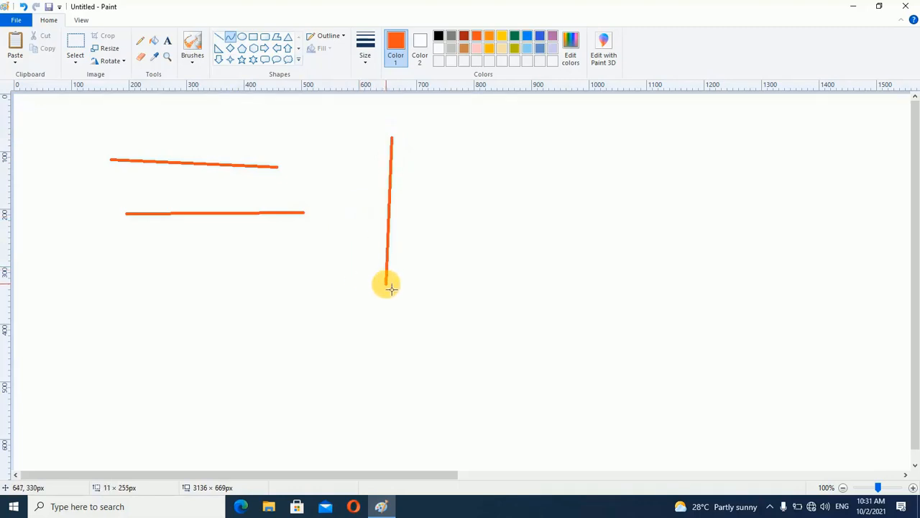
{"action": "left_click_drag", "start_coordinate": [389, 239], "coordinate": [307, 256]}
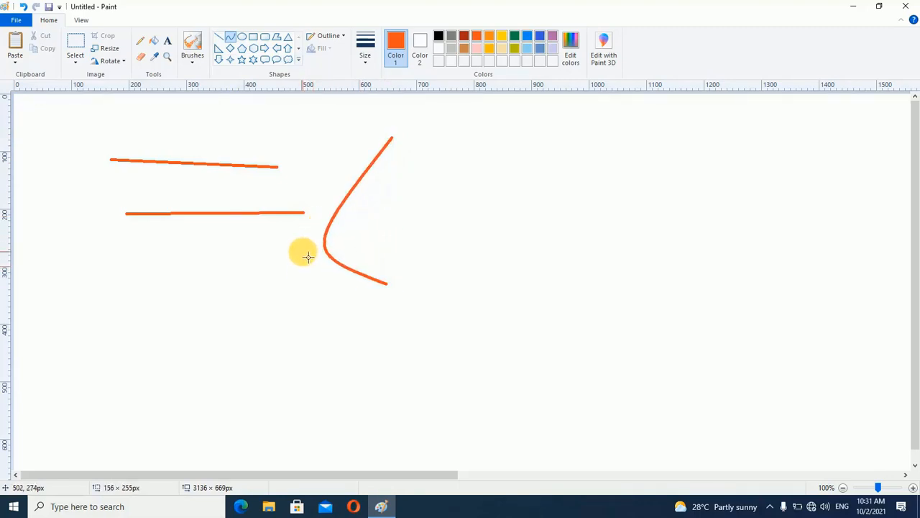
{"action": "left_click", "coordinate": [416, 191]}
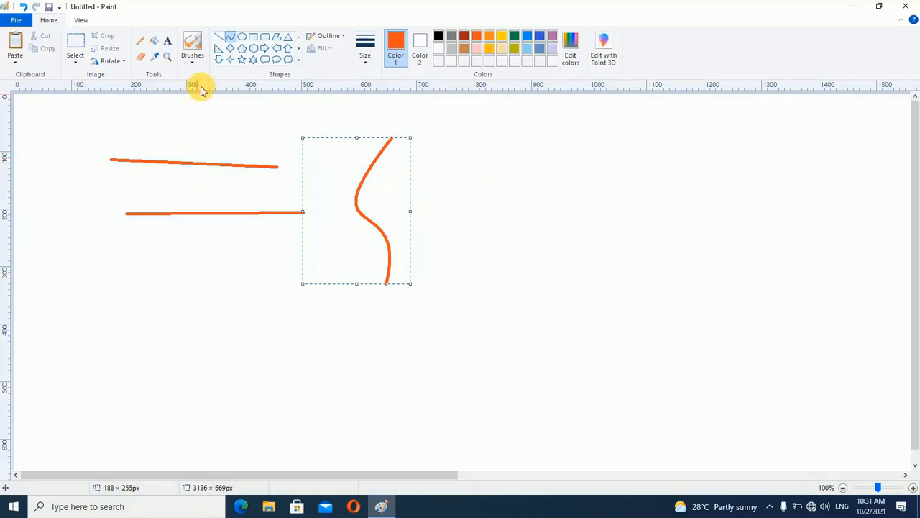
Draw two more near-horizontal straight lines below the first two, the upper about 316 px wide, and three diagonals around the area below the curve
{"action": "left_click", "coordinate": [219, 38]}
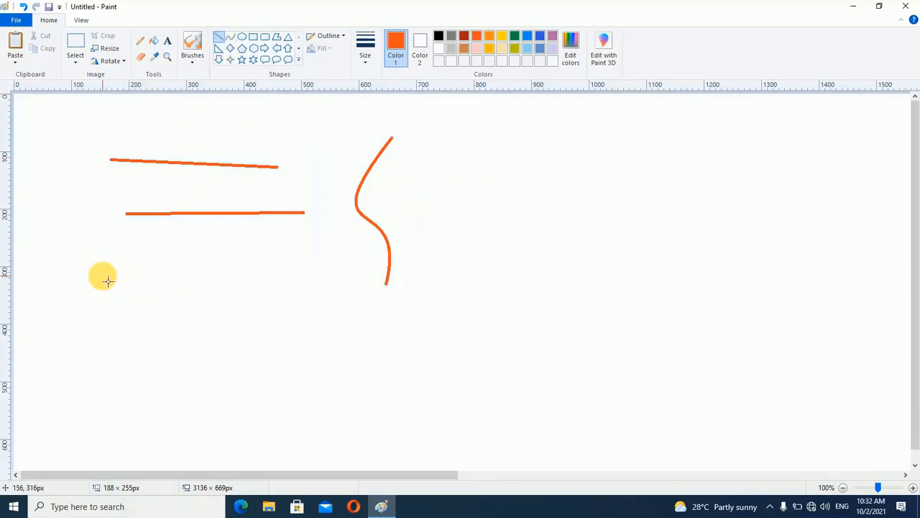
{"action": "left_click_drag", "start_coordinate": [102, 275], "coordinate": [284, 277]}
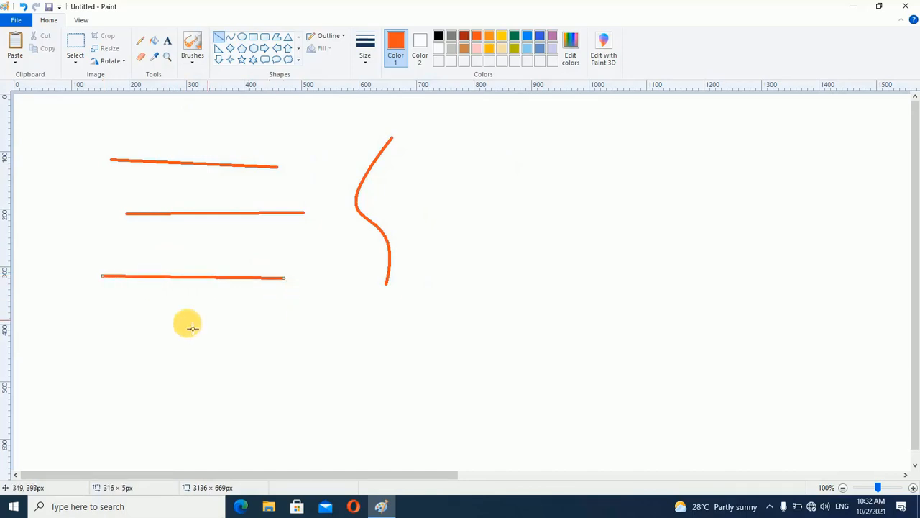
{"action": "left_click_drag", "start_coordinate": [155, 331], "coordinate": [352, 340]}
{"action": "left_click_drag", "start_coordinate": [556, 220], "coordinate": [425, 357]}
{"action": "left_click_drag", "start_coordinate": [340, 266], "coordinate": [512, 392]}
{"action": "left_click_drag", "start_coordinate": [622, 273], "coordinate": [531, 370]}
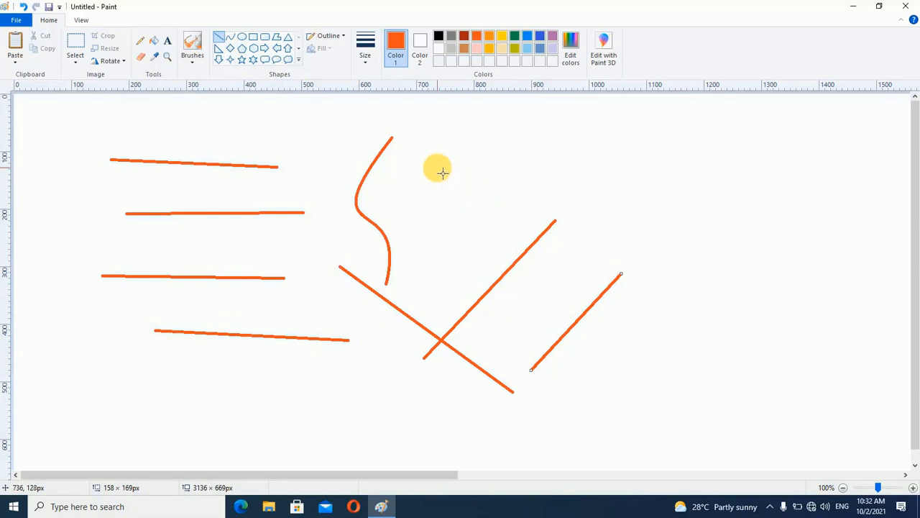
Draw a star of crossing lines: horizontal about 381 px, vertical about 248 px, and diagonals spanning about 227 × 227 px and 215 × 215 px
{"action": "left_click_drag", "start_coordinate": [436, 167], "coordinate": [658, 167]}
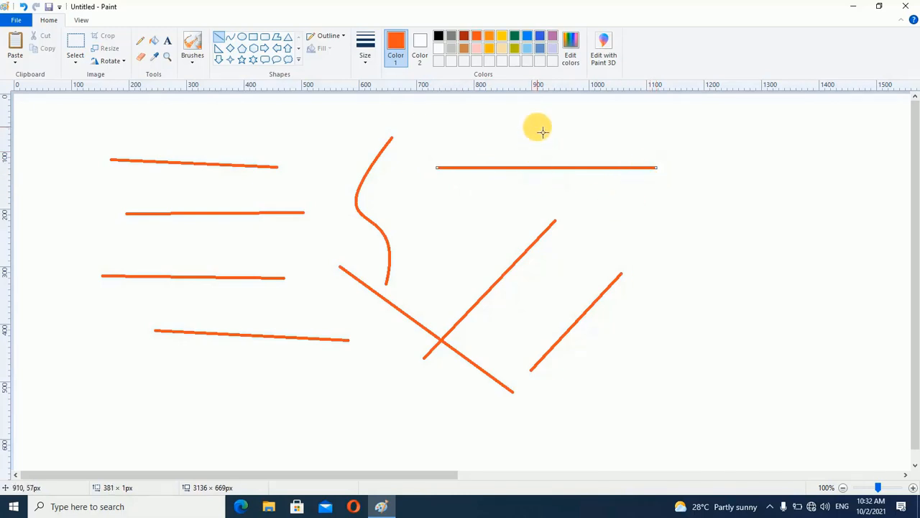
{"action": "left_click_drag", "start_coordinate": [542, 129], "coordinate": [544, 272]}
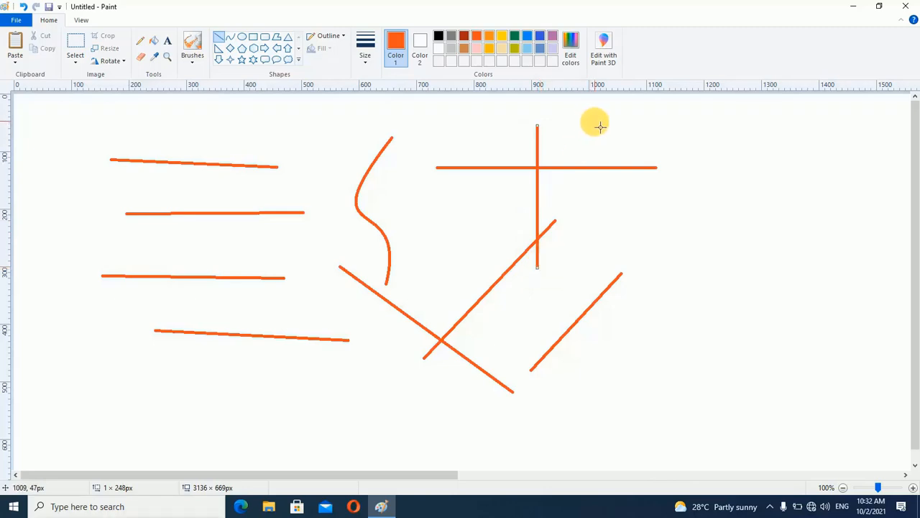
{"action": "mouse_move", "coordinate": [596, 121]}
{"action": "left_mouse_down"}
{"action": "mouse_move", "coordinate": [483, 222]}
{"action": "mouse_move", "coordinate": [464, 251]}
{"action": "left_mouse_up"}
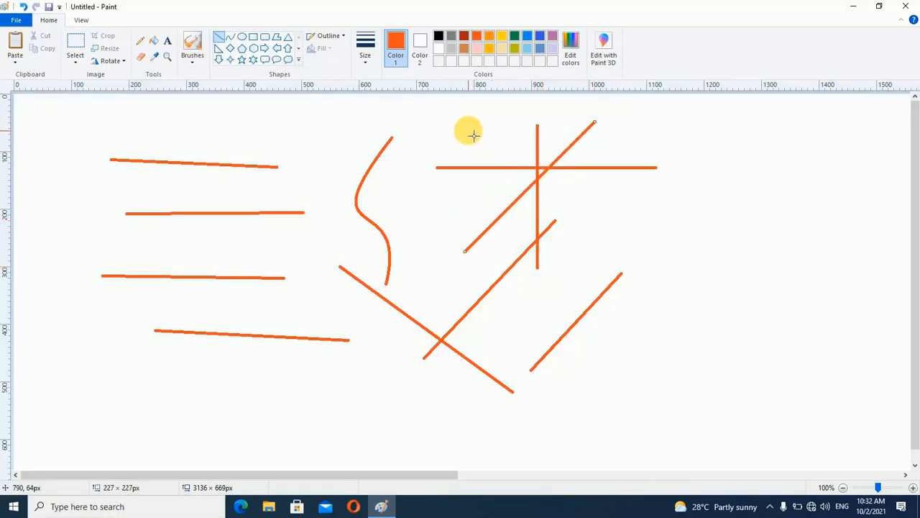
{"action": "mouse_move", "coordinate": [468, 130]}
{"action": "left_mouse_down"}
{"action": "mouse_move", "coordinate": [520, 156]}
{"action": "mouse_move", "coordinate": [586, 210]}
{"action": "mouse_move", "coordinate": [592, 252]}
{"action": "left_mouse_up"}
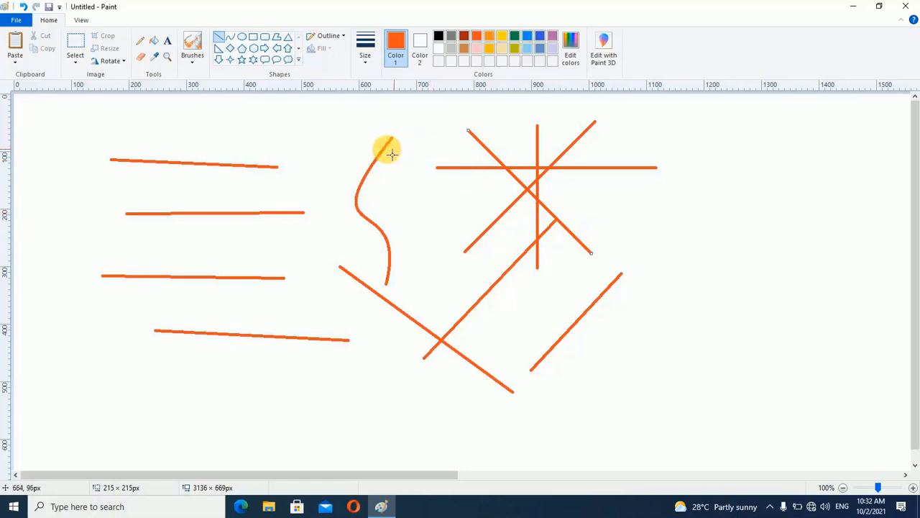
Select the whole canvas and delete all the drawn lines and the curve
{"action": "left_click", "coordinate": [230, 41]}
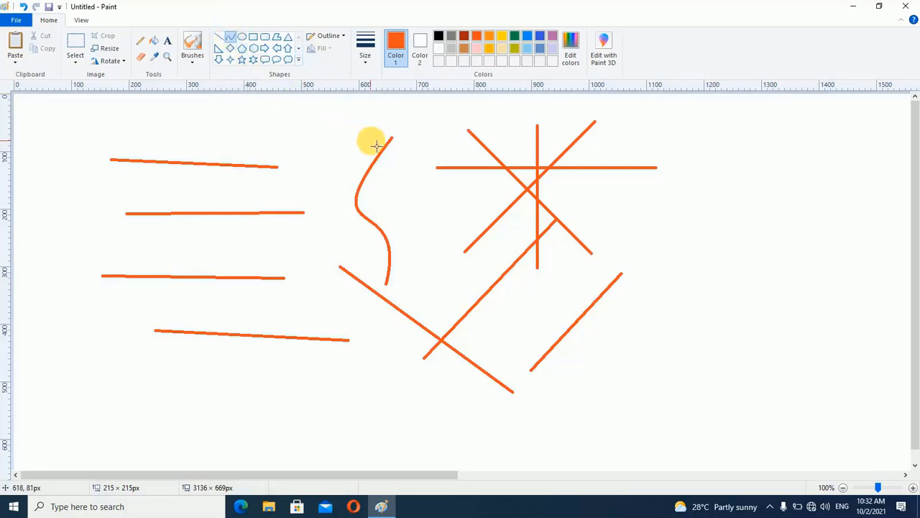
{"action": "key", "text": "ctrl+a"}
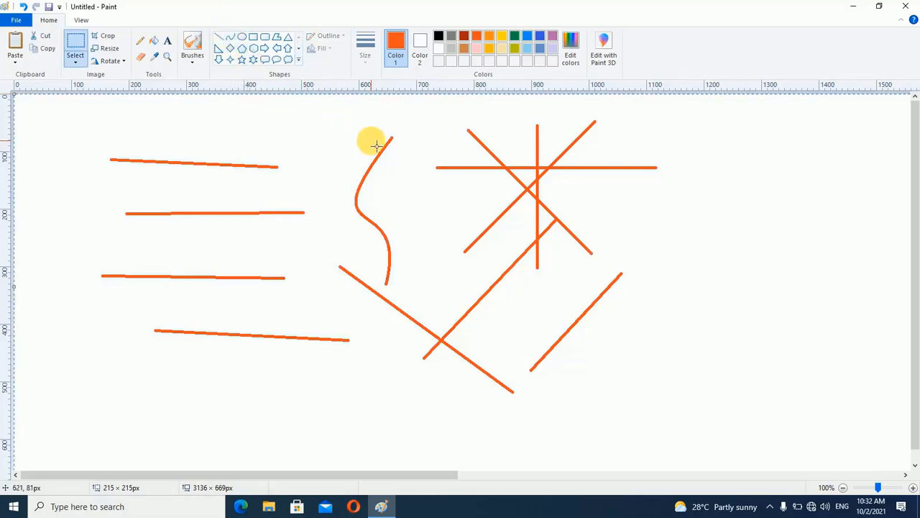
{"action": "key", "text": "Delete"}
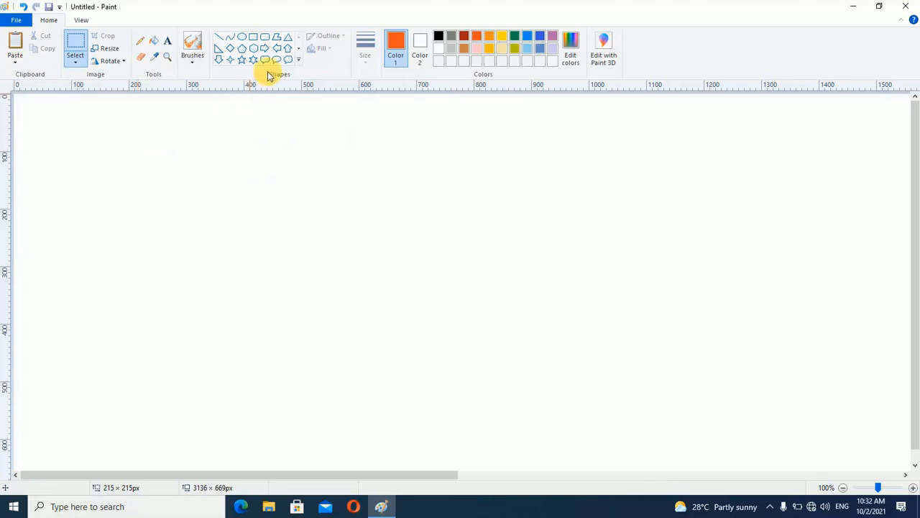
Draw two near-horizontal orange-red lines, the lower about 338 px wide, and set the lower line's thickness to 8 px
{"action": "left_click", "coordinate": [220, 39]}
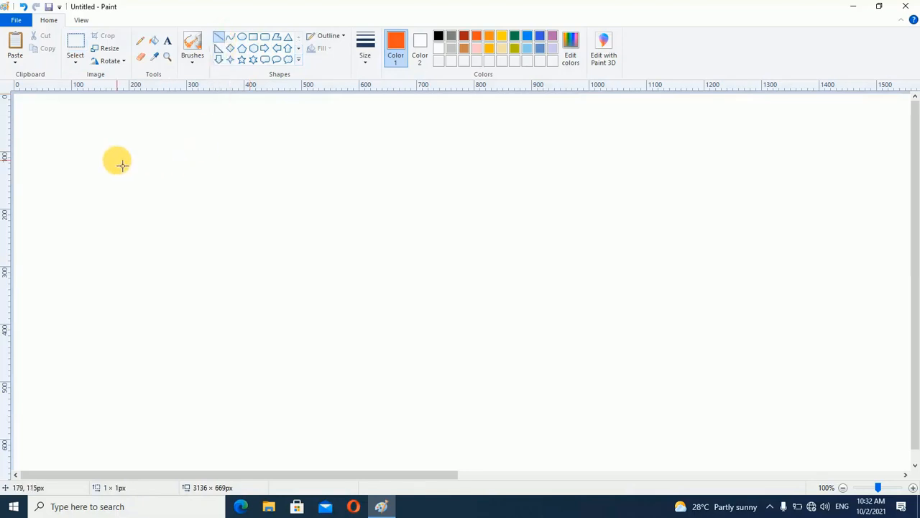
{"action": "left_click_drag", "start_coordinate": [116, 161], "coordinate": [343, 169]}
{"action": "left_click_drag", "start_coordinate": [156, 215], "coordinate": [353, 218]}
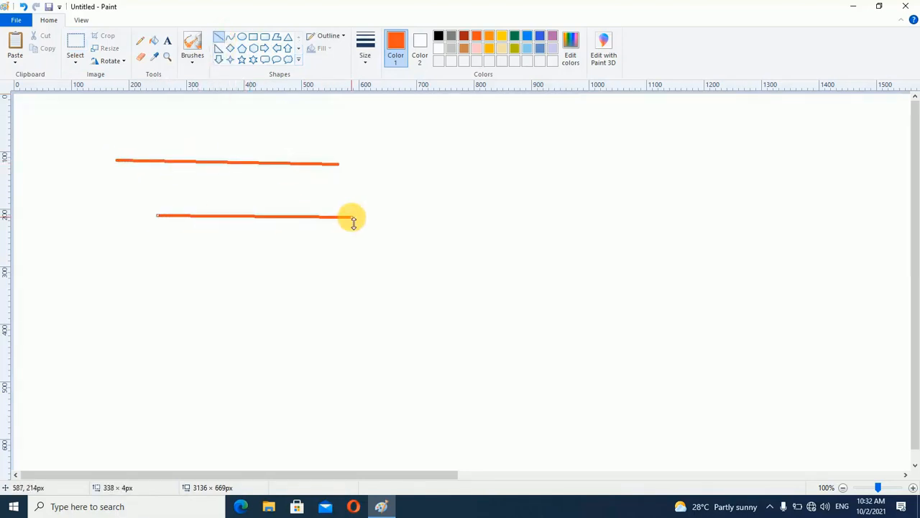
{"action": "left_click", "coordinate": [365, 58]}
{"action": "left_click", "coordinate": [385, 146]}
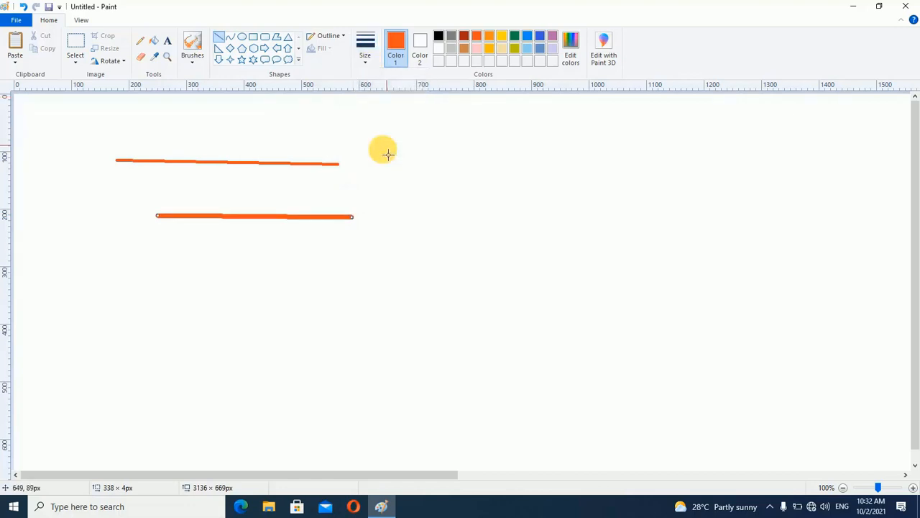
Draw a slanted line about 391 × 42 px below the first two and increase its thickness by three increments
{"action": "left_click_drag", "start_coordinate": [119, 261], "coordinate": [350, 287]}
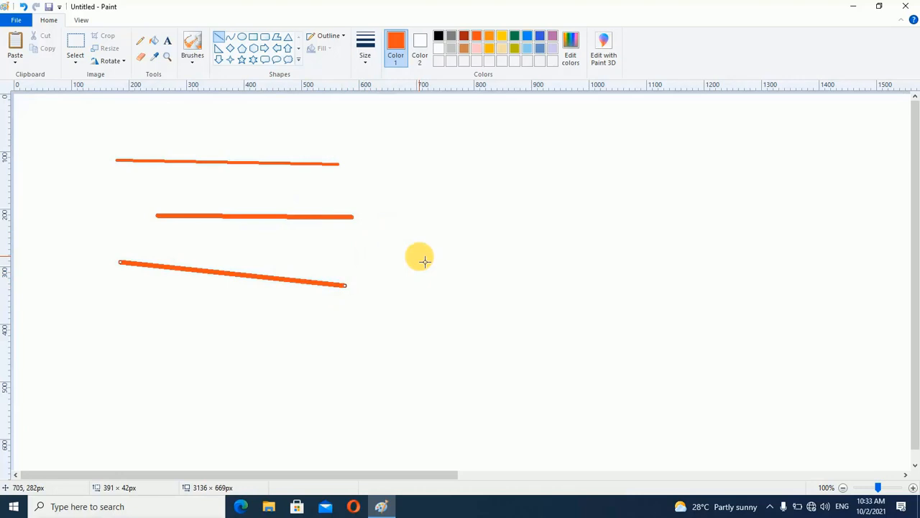
{"action": "key", "text": "ctrl+plus"}
{"action": "key", "text": "ctrl+plus"}
{"action": "key", "text": "ctrl+plus"}
{"action": "key", "text": "ctrl+plus"}
{"action": "key", "text": "ctrl+plus"}
{"action": "key", "text": "ctrl+plus"}
{"action": "key", "text": "ctrl+plus"}
{"action": "key", "text": "ctrl+plus"}
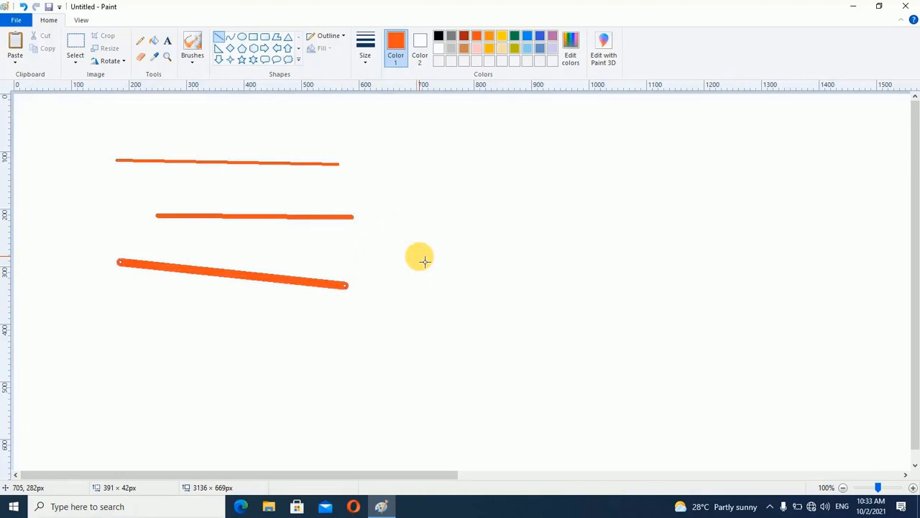
Draw two short thick slanted lines, about 174 × 12 px and 146 × 28 px, and a line about 312 px wide above the others
{"action": "left_click_drag", "start_coordinate": [415, 176], "coordinate": [521, 170]}
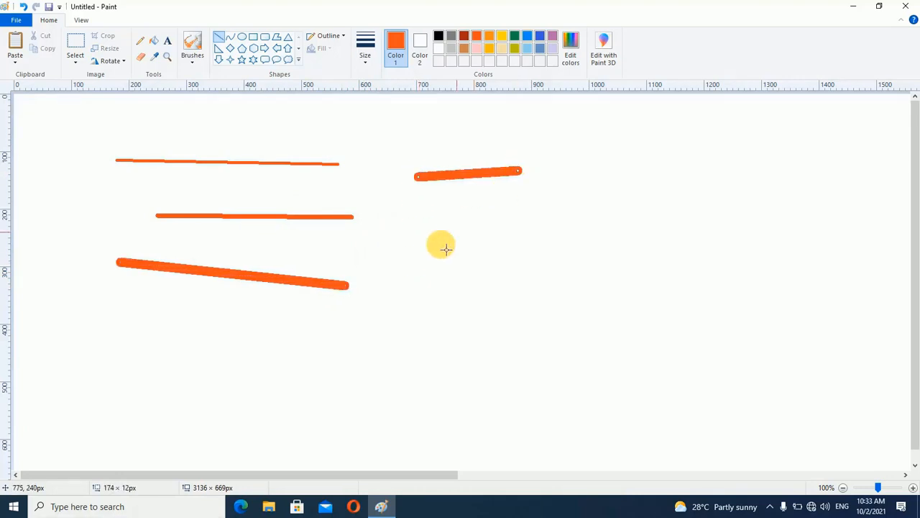
{"action": "left_click_drag", "start_coordinate": [429, 247], "coordinate": [518, 232]}
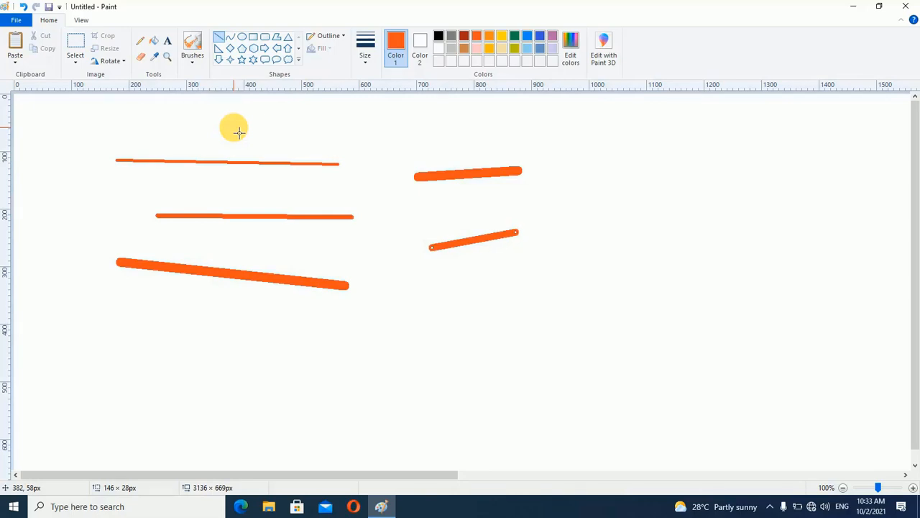
{"action": "left_click_drag", "start_coordinate": [231, 128], "coordinate": [415, 131]}
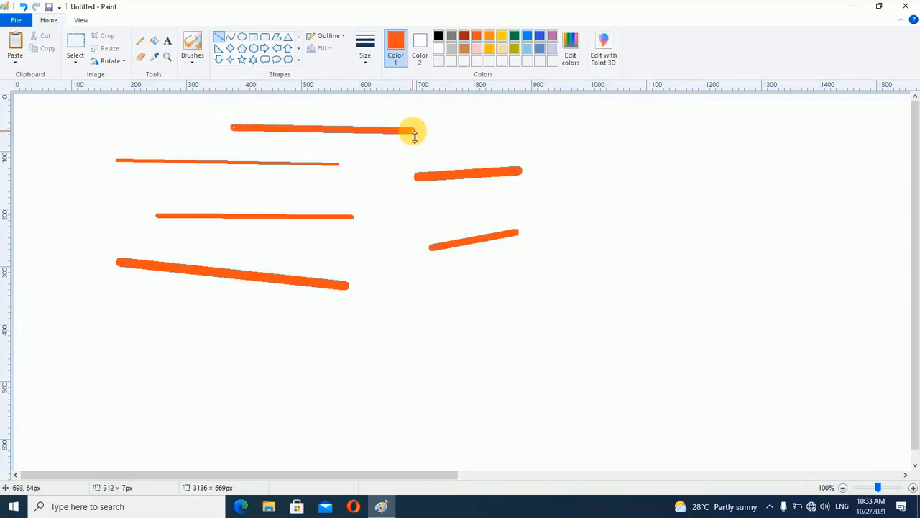
Thin the topmost line to a hairline, and thicken it again until it is wider than every other line
{"action": "key", "text": "ctrl+minus"}
{"action": "key", "text": "ctrl+minus"}
{"action": "key", "text": "ctrl+minus"}
{"action": "key", "text": "ctrl+minus"}
{"action": "key", "text": "ctrl+minus"}
{"action": "key", "text": "ctrl+minus"}
{"action": "key", "text": "ctrl+minus"}
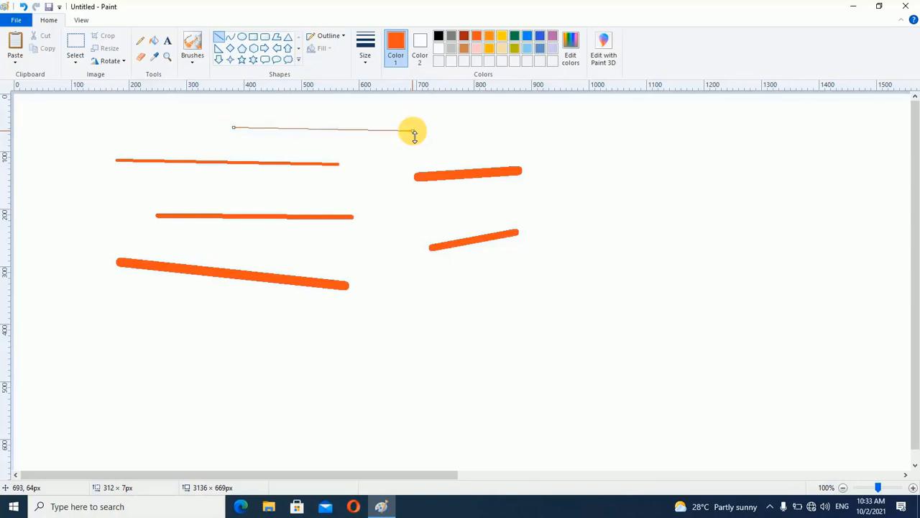
{"action": "key", "text": "ctrl+plus"}
{"action": "key", "text": "ctrl+plus"}
{"action": "key", "text": "ctrl+plus"}
{"action": "key", "text": "ctrl+plus"}
{"action": "key", "text": "ctrl+plus"}
{"action": "key", "text": "ctrl+plus"}
{"action": "key", "text": "ctrl+plus"}
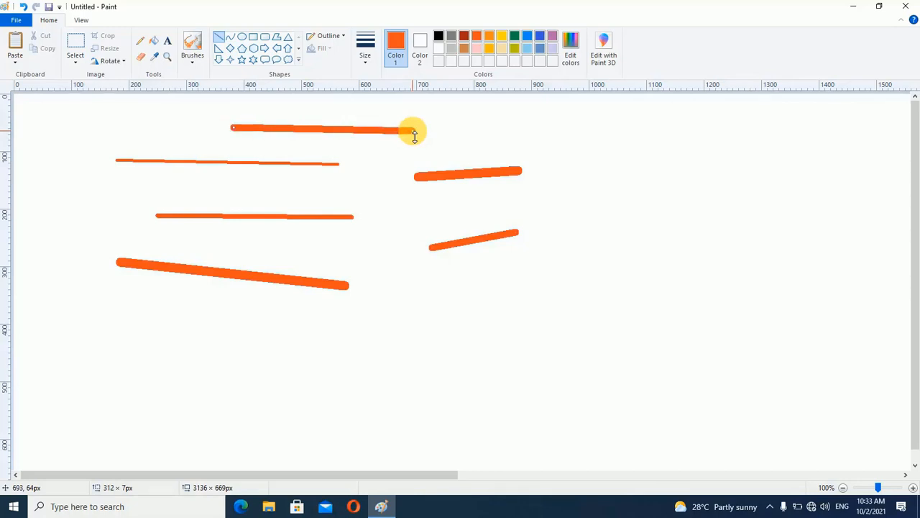
{"action": "key", "text": "ctrl+plus"}
{"action": "key", "text": "ctrl+plus"}
{"action": "key", "text": "ctrl+plus"}
{"action": "key", "text": "ctrl+plus"}
{"action": "key", "text": "ctrl+plus"}
{"action": "key", "text": "ctrl+plus"}
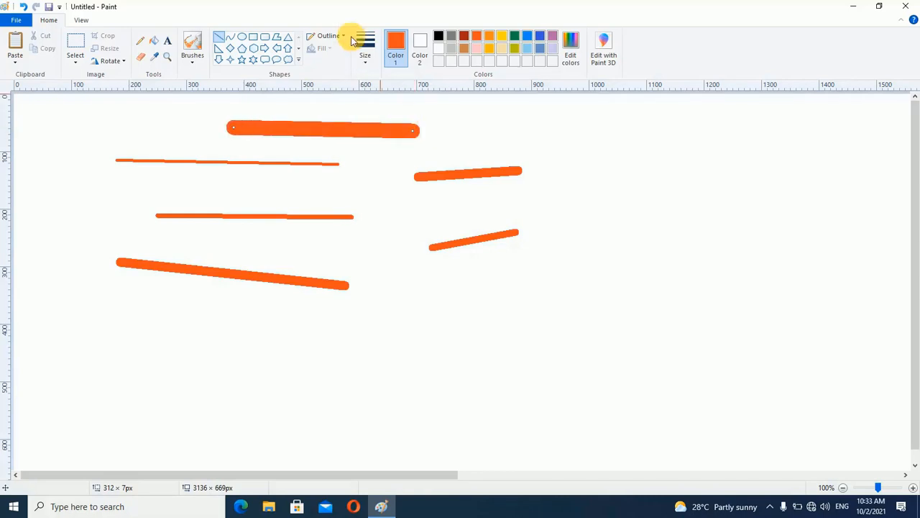
Set the topmost line to the second-thinnest preset thickness and draw a straight horizontal line about 568 px long below the other lines
{"action": "left_click", "coordinate": [367, 57]}
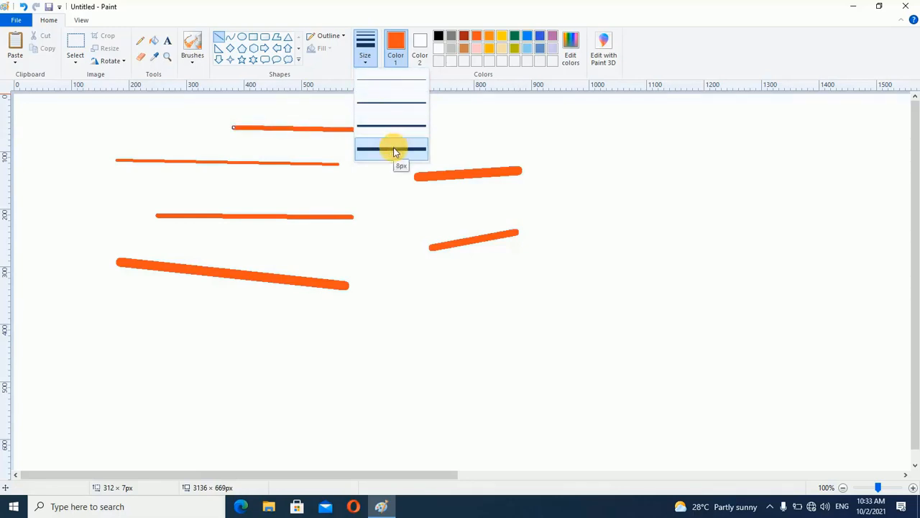
{"action": "left_click", "coordinate": [390, 104]}
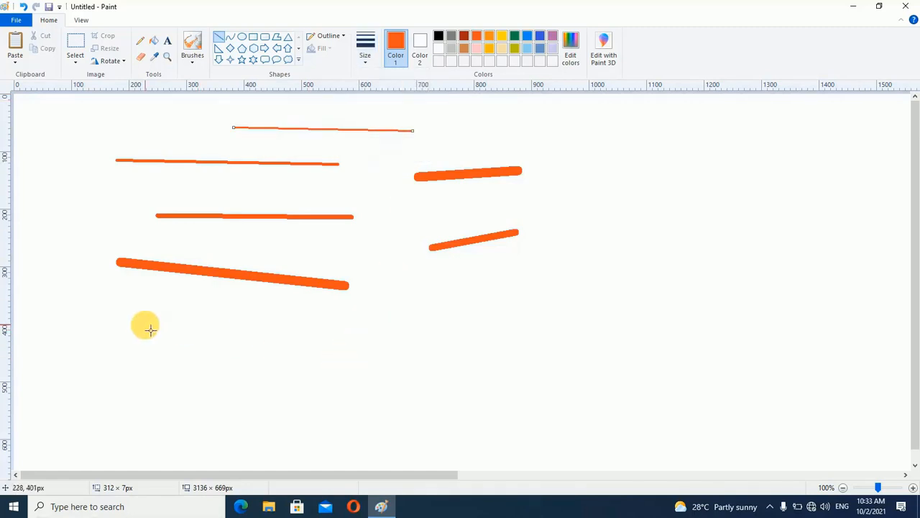
{"action": "mouse_move", "coordinate": [145, 341]}
{"action": "left_mouse_down"}
{"action": "mouse_move", "coordinate": [443, 345]}
{"action": "mouse_move", "coordinate": [497, 386]}
{"action": "mouse_move", "coordinate": [554, 308]}
{"action": "mouse_move", "coordinate": [566, 337]}
{"action": "left_mouse_up"}
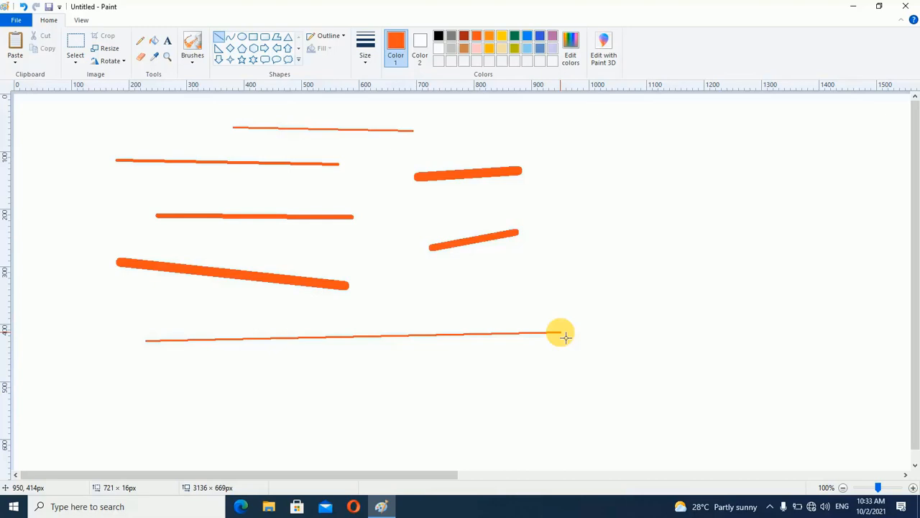
{"action": "mouse_move", "coordinate": [566, 337]}
{"action": "left_mouse_down"}
{"action": "mouse_move", "coordinate": [555, 346]}
{"action": "mouse_move", "coordinate": [440, 329]}
{"action": "mouse_move", "coordinate": [478, 342]}
{"action": "left_mouse_up"}
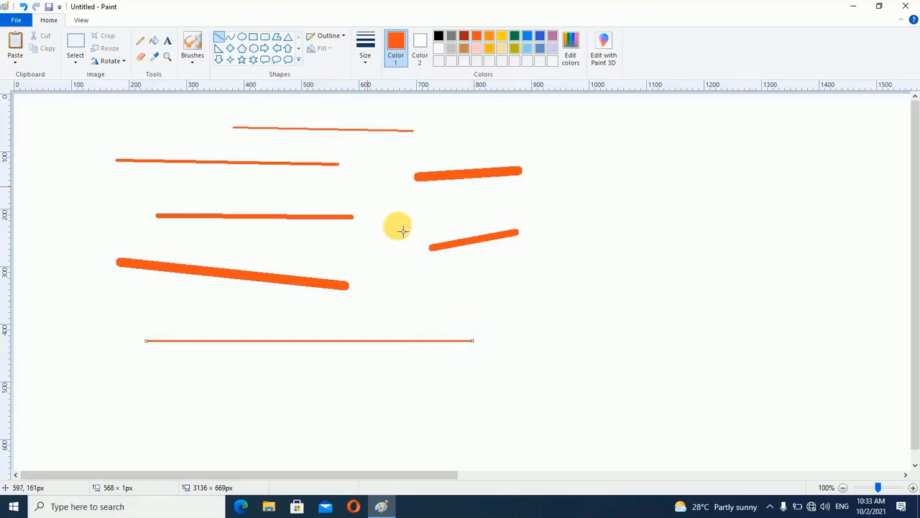
Draw a near-vertical line, an exactly vertical line about 274 px tall, and two 45-degree diagonals, the second about 153 × 153 px
{"action": "left_click_drag", "start_coordinate": [578, 242], "coordinate": [581, 395]}
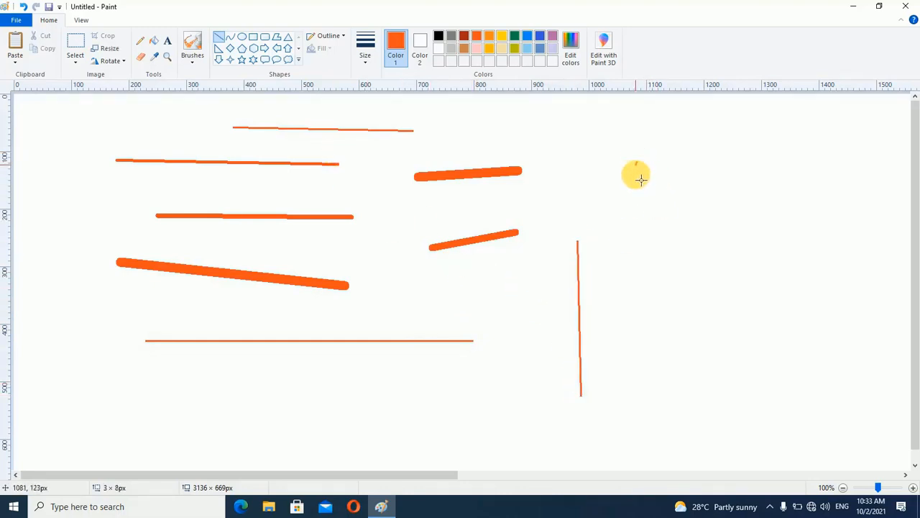
{"action": "left_click_drag", "start_coordinate": [636, 162], "coordinate": [637, 319]}
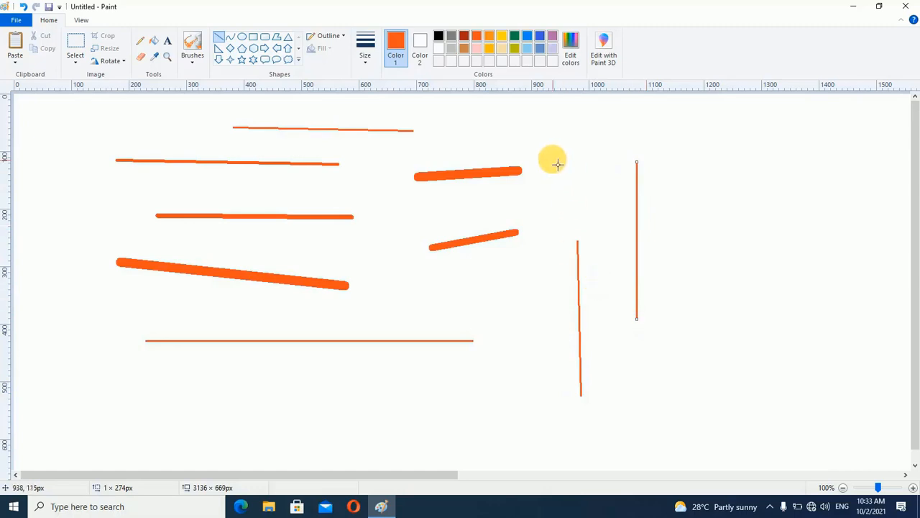
{"action": "mouse_move", "coordinate": [554, 160]}
{"action": "left_mouse_down"}
{"action": "mouse_move", "coordinate": [530, 189]}
{"action": "mouse_move", "coordinate": [456, 240]}
{"action": "mouse_move", "coordinate": [454, 255]}
{"action": "left_mouse_up"}
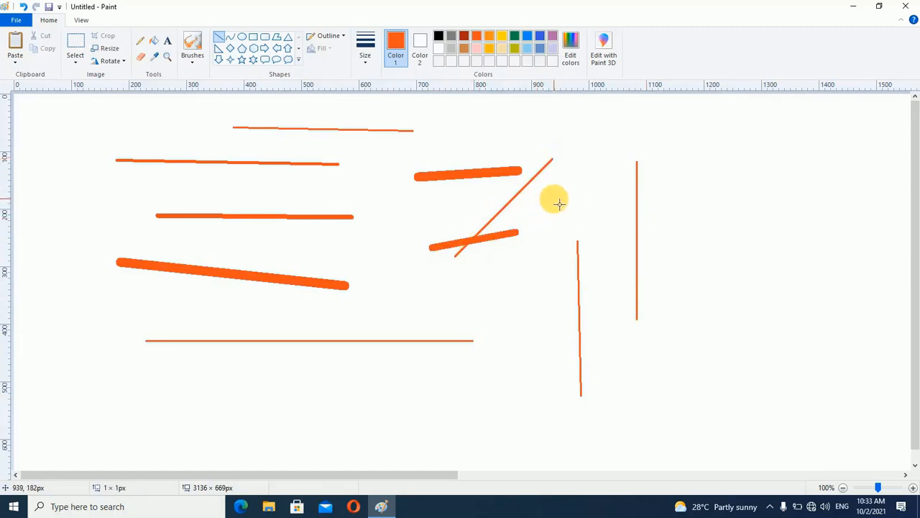
{"action": "left_click_drag", "start_coordinate": [555, 199], "coordinate": [641, 285]}
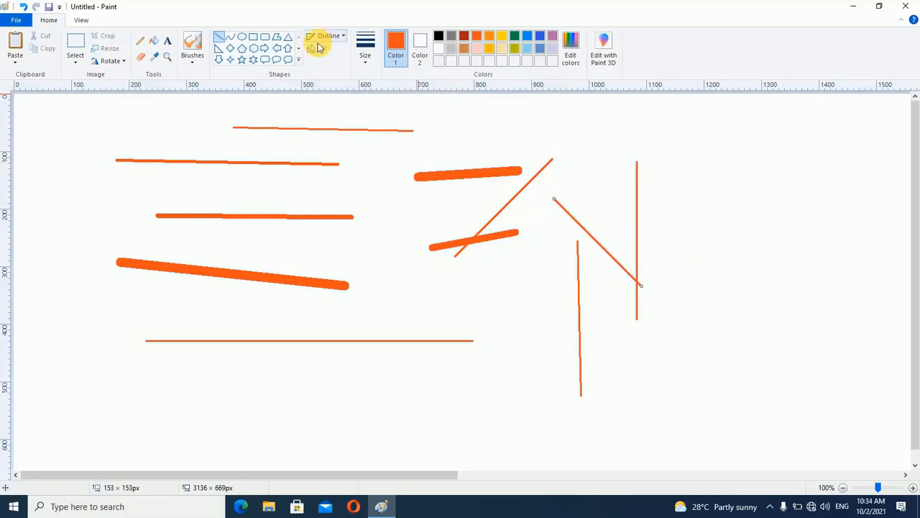
Draw an oval about 297 × 195 px over the slanted thick line and fill its interior with green
{"action": "left_click", "coordinate": [242, 42]}
{"action": "left_click_drag", "start_coordinate": [90, 178], "coordinate": [262, 289]}
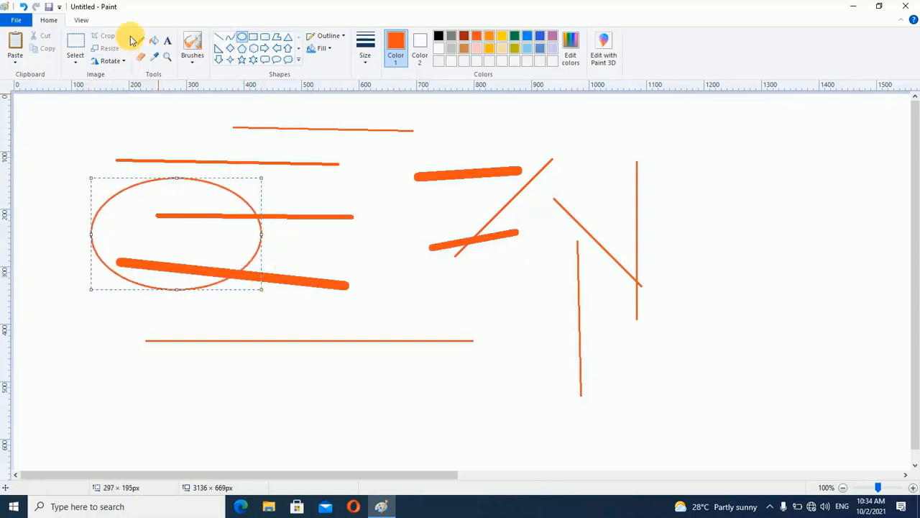
{"action": "left_click", "coordinate": [153, 41]}
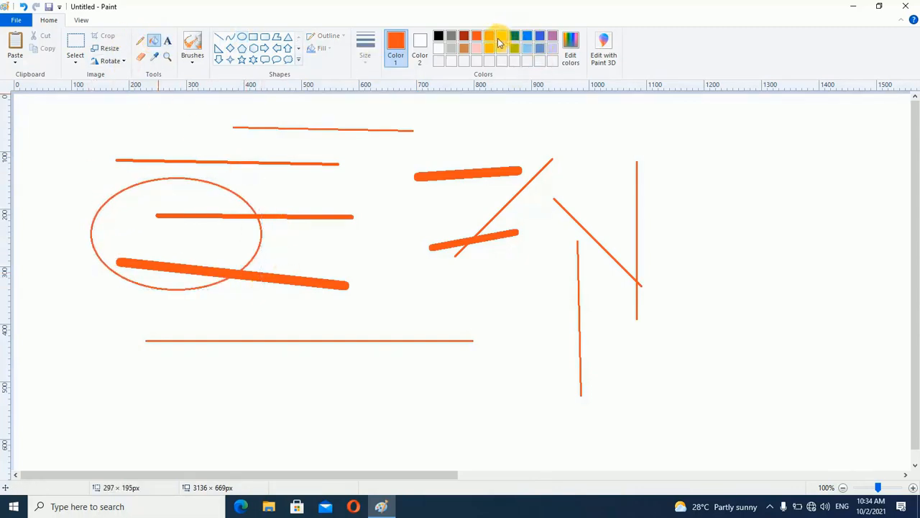
{"action": "left_click", "coordinate": [489, 36]}
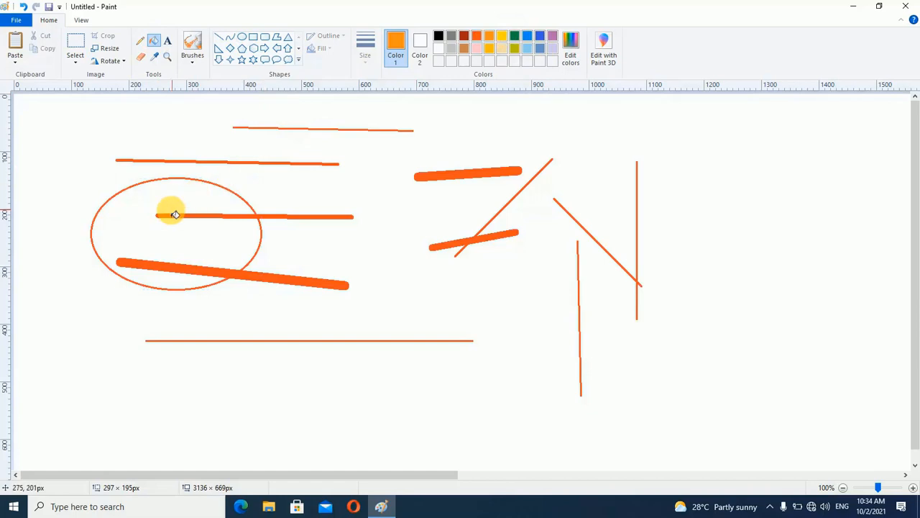
{"action": "left_click", "coordinate": [514, 36]}
{"action": "left_click", "coordinate": [213, 209]}
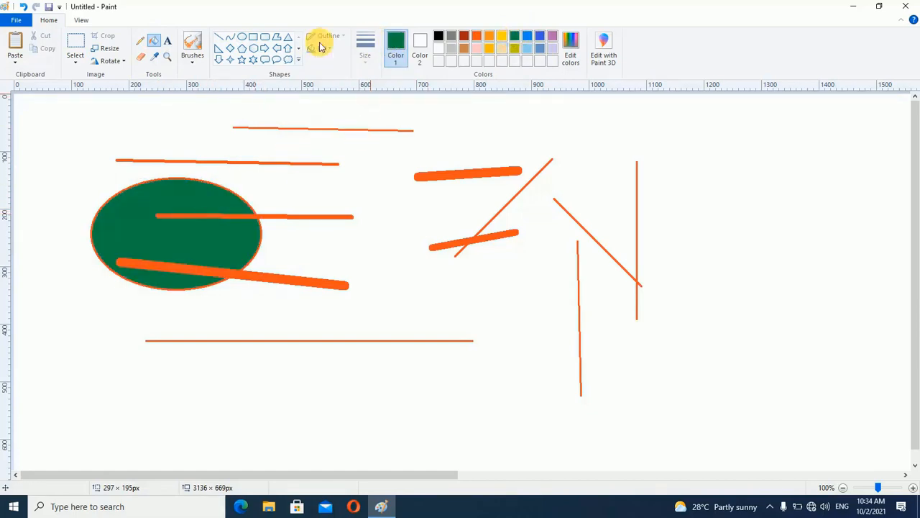
Draw a green-outlined rectangle about 506 × 253 px around the diagonal lines and fill it with yellow
{"action": "left_click", "coordinate": [253, 40]}
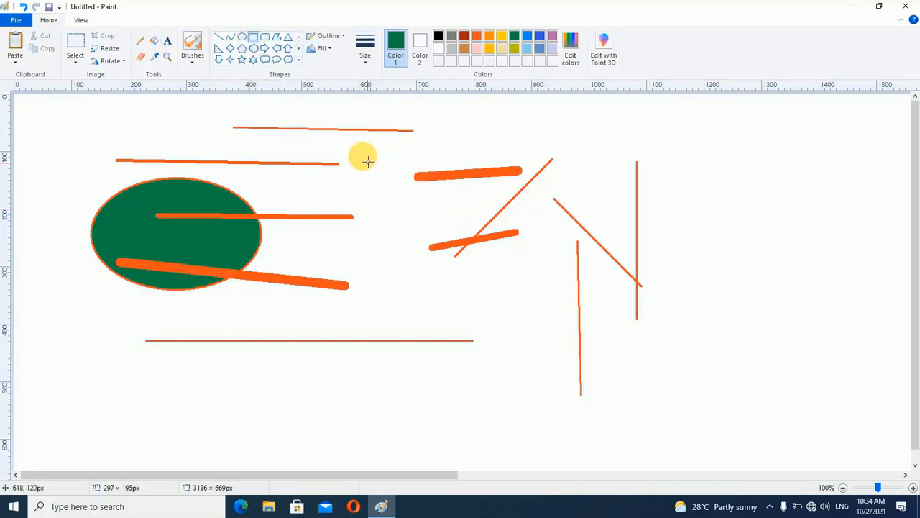
{"action": "mouse_move", "coordinate": [356, 149]}
{"action": "left_mouse_down"}
{"action": "mouse_move", "coordinate": [610, 333]}
{"action": "mouse_move", "coordinate": [647, 293]}
{"action": "left_mouse_up"}
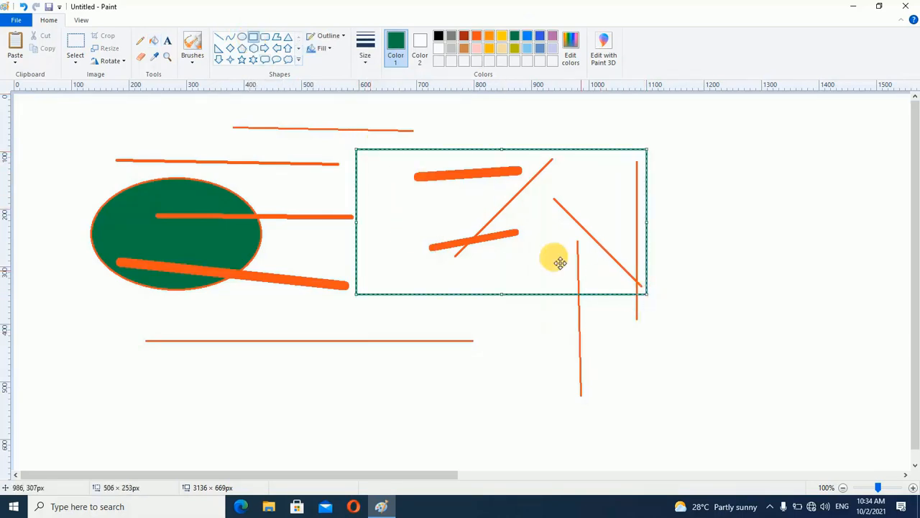
{"action": "left_click", "coordinate": [156, 43]}
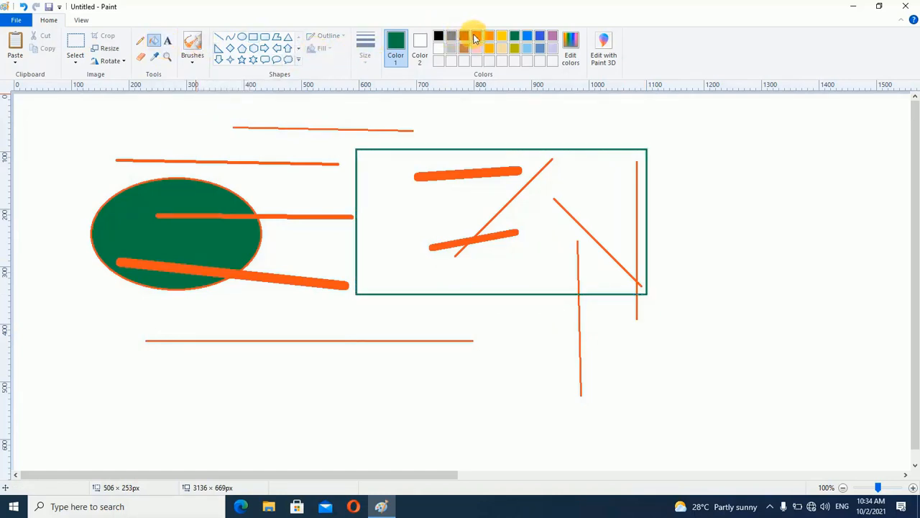
{"action": "left_click", "coordinate": [501, 36]}
{"action": "left_click", "coordinate": [396, 211]}
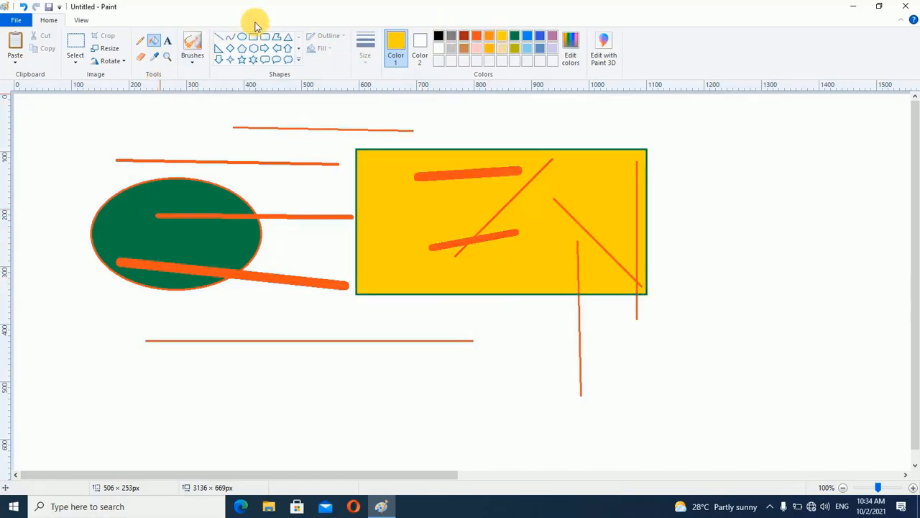
Draw a closed five-sided polygon about 323 × 393 px with an orange outline in the empty area beyond the yellow rectangle
{"action": "left_click", "coordinate": [277, 39]}
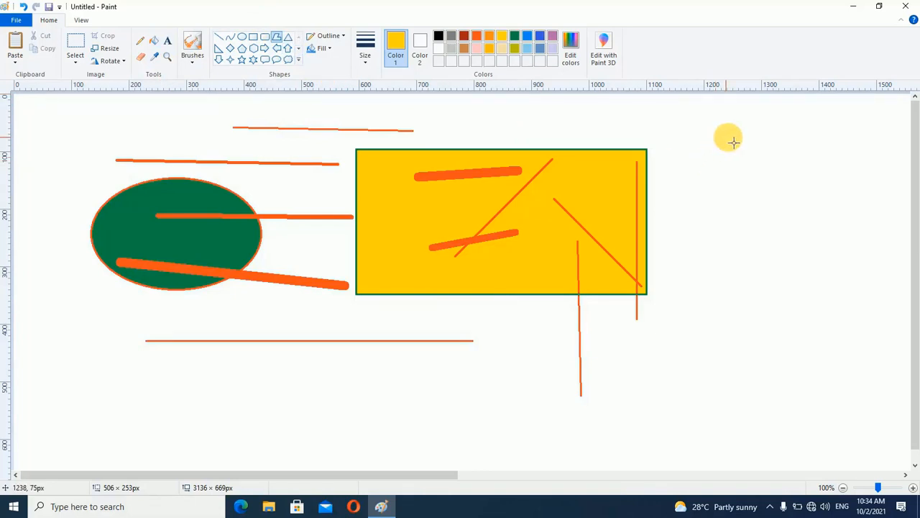
{"action": "left_click_drag", "start_coordinate": [746, 135], "coordinate": [691, 306]}
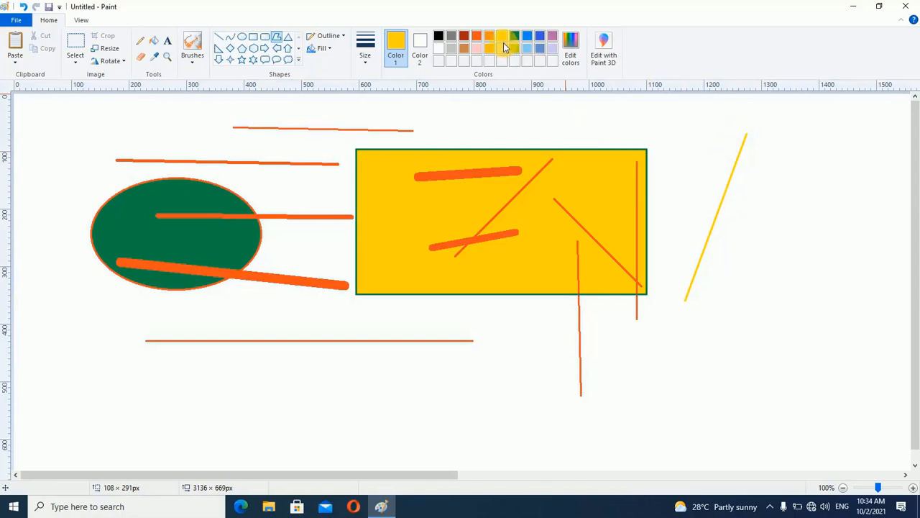
{"action": "left_click", "coordinate": [489, 37]}
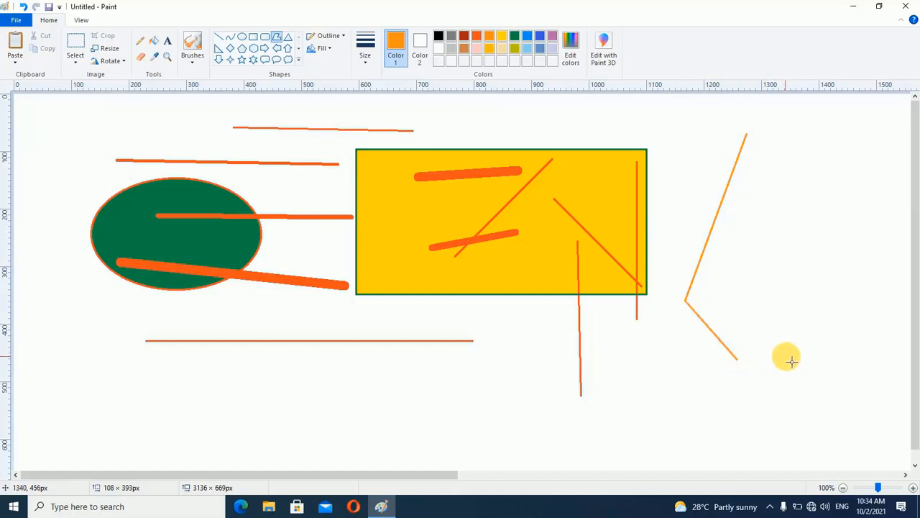
{"action": "left_click", "coordinate": [835, 327]}
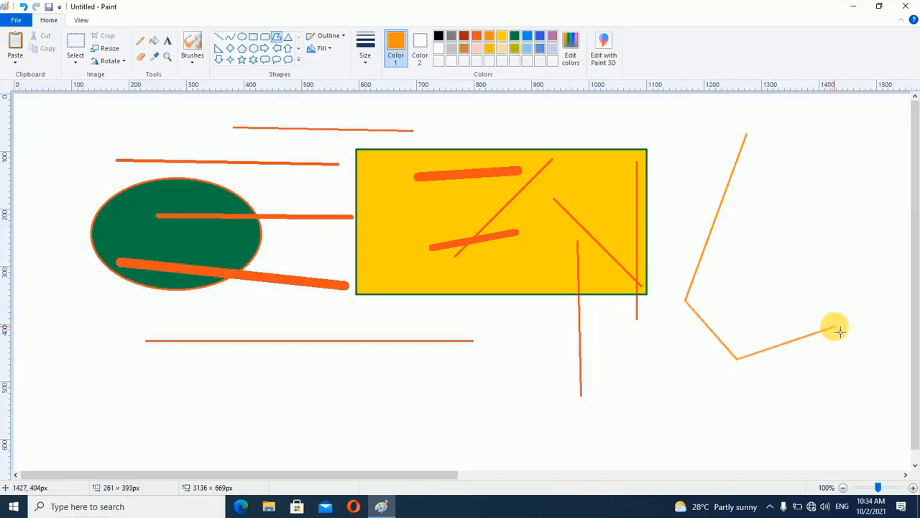
{"action": "left_click", "coordinate": [873, 173]}
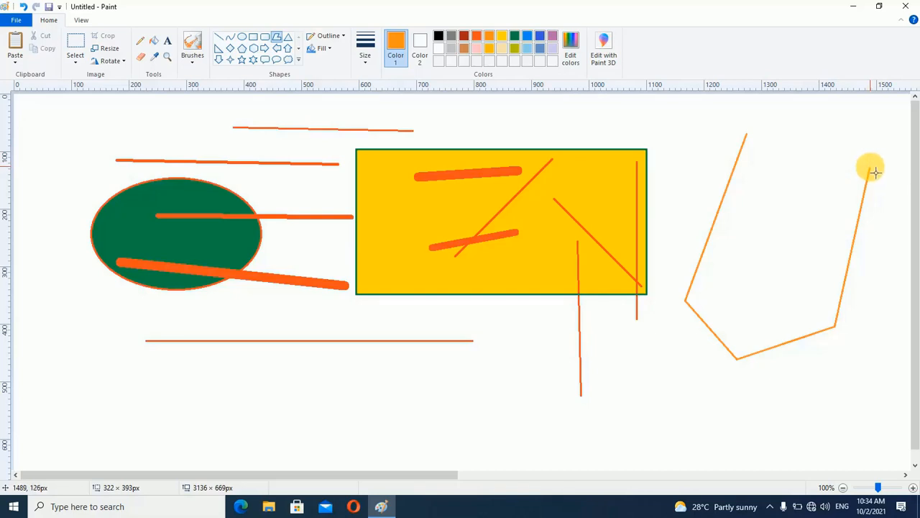
{"action": "double_click", "coordinate": [876, 172]}
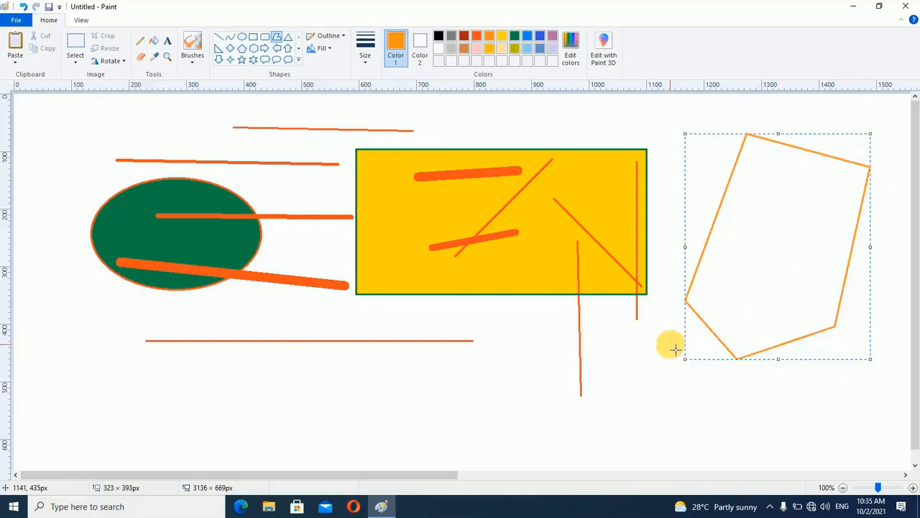
Fill the five-sided polygon with blue
{"action": "left_click", "coordinate": [154, 41]}
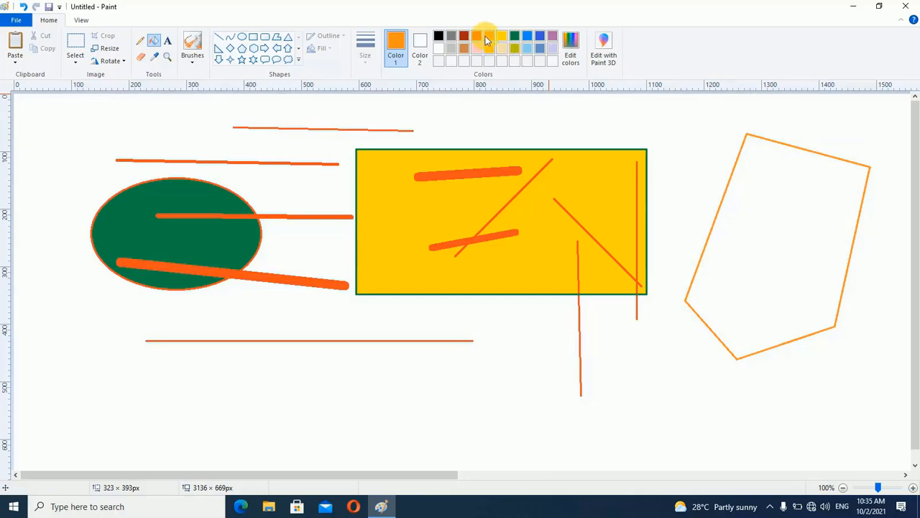
{"action": "left_click", "coordinate": [529, 36]}
{"action": "left_click", "coordinate": [817, 172]}
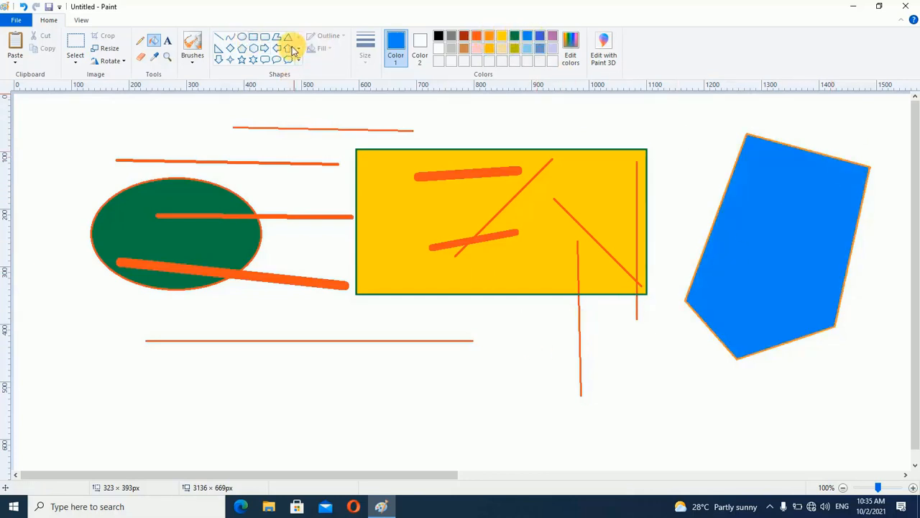
Draw a blue right triangle about 207 × 220 px, a diamond about 183 × 194 px and a pentagon about 243 × 315 px
{"action": "left_click", "coordinate": [219, 48]}
{"action": "mouse_move", "coordinate": [58, 128]}
{"action": "left_mouse_down"}
{"action": "mouse_move", "coordinate": [72, 236]}
{"action": "mouse_move", "coordinate": [178, 254]}
{"action": "left_mouse_up"}
{"action": "left_click", "coordinate": [231, 48]}
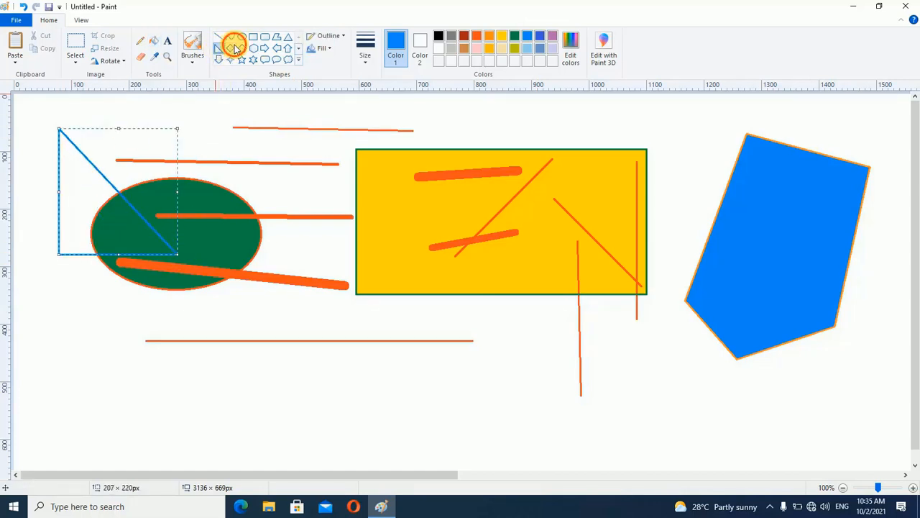
{"action": "left_click_drag", "start_coordinate": [255, 148], "coordinate": [359, 258]}
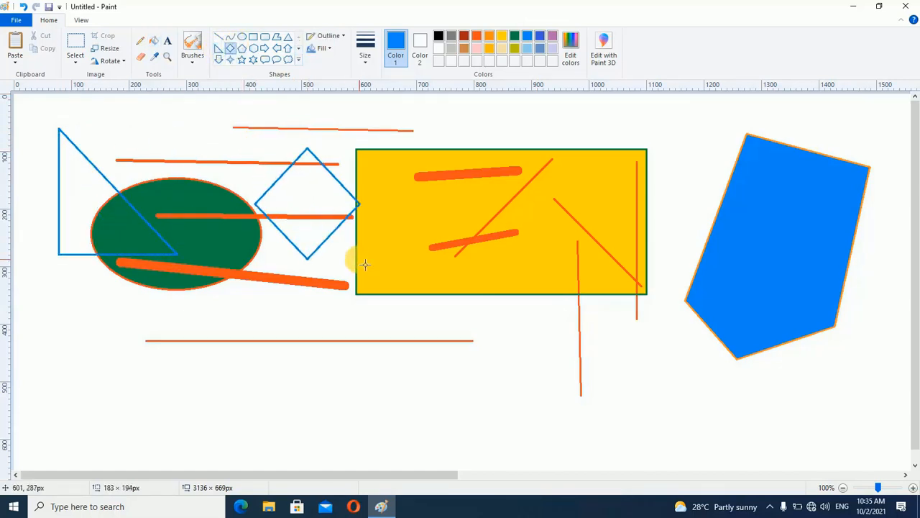
{"action": "left_click", "coordinate": [242, 48]}
{"action": "left_click_drag", "start_coordinate": [393, 128], "coordinate": [540, 317]}
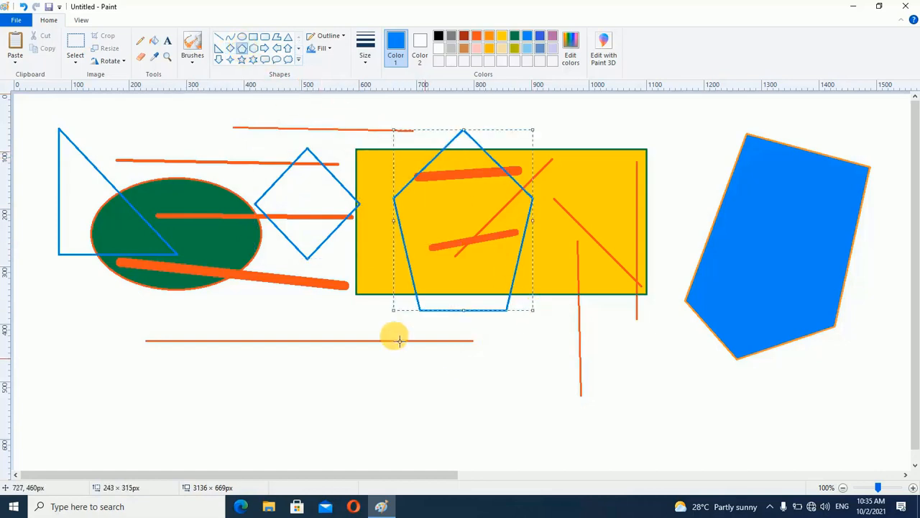
Draw an exact square about 157 × 157 px and a rounded square about 158 × 158 px below the other shapes
{"action": "left_click", "coordinate": [253, 37]}
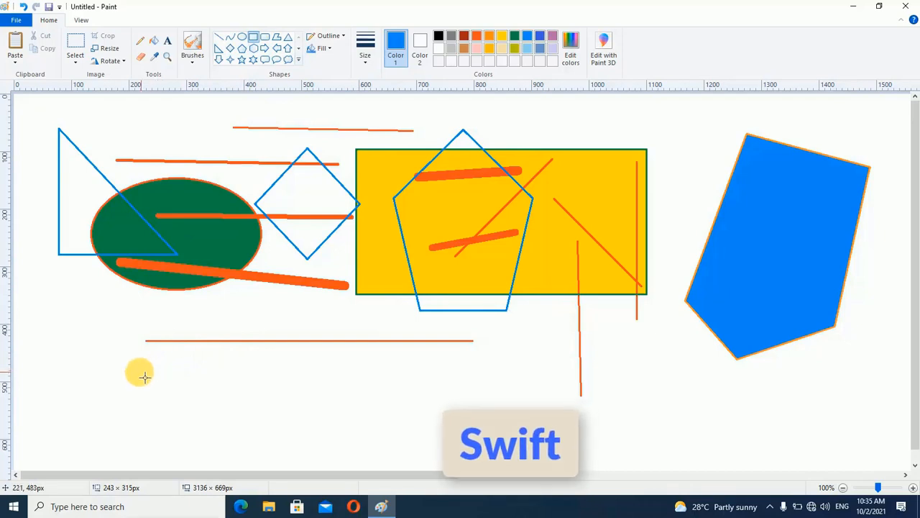
{"action": "left_click_drag", "start_coordinate": [96, 360], "coordinate": [243, 448]}
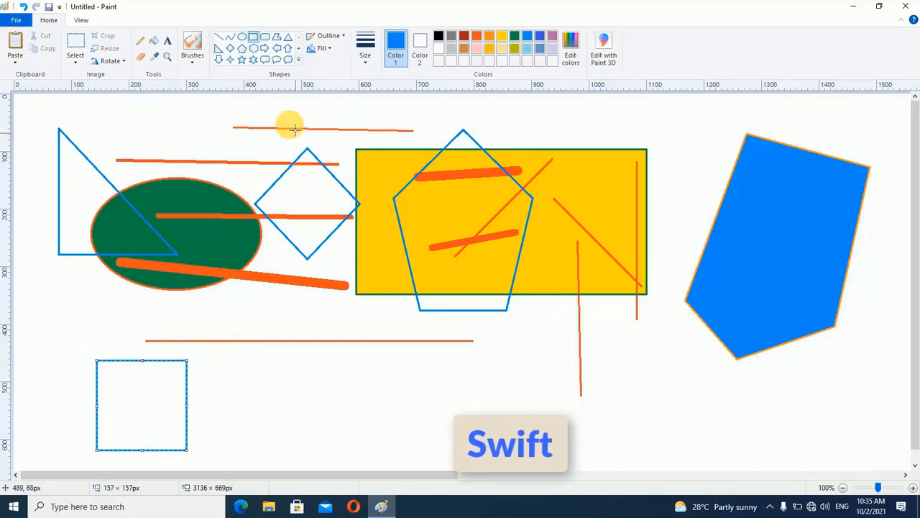
{"action": "left_click", "coordinate": [265, 37]}
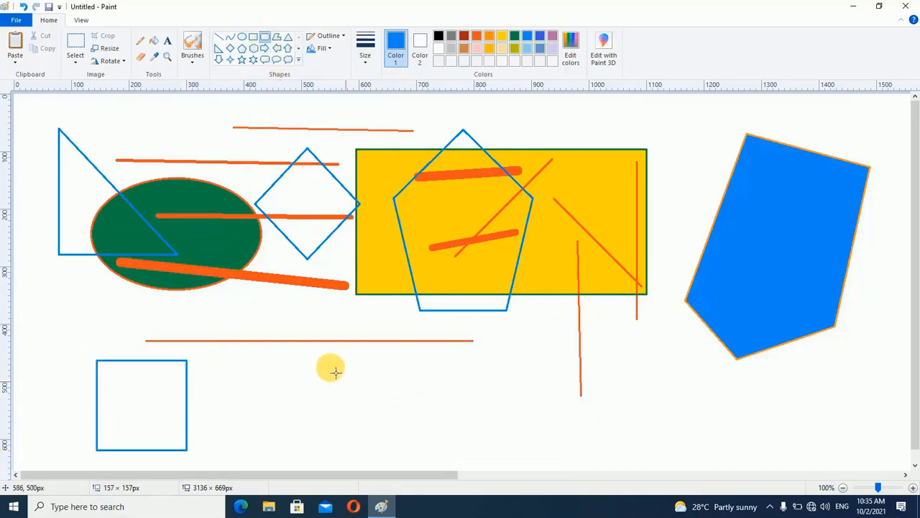
{"action": "left_click_drag", "start_coordinate": [293, 349], "coordinate": [460, 437]}
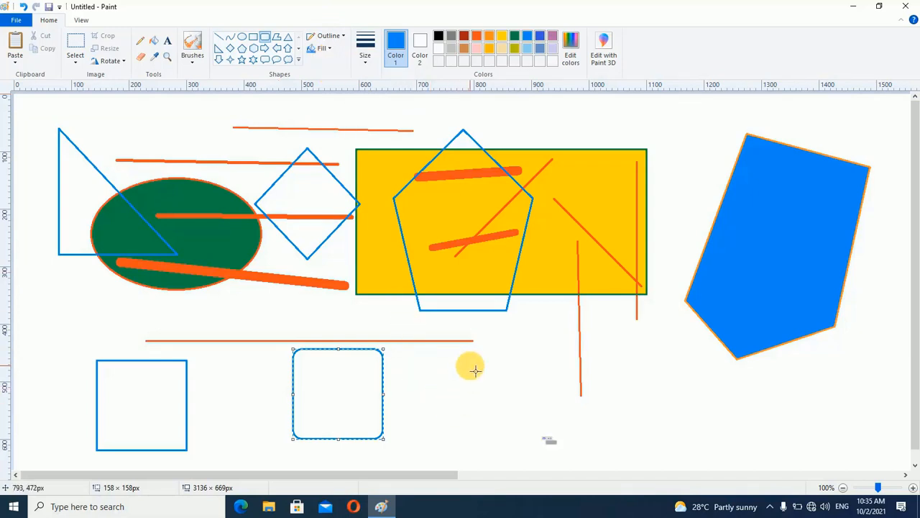
Clear the whole canvas and draw one exact blue square about 478 × 478 px
{"action": "key", "text": "ctrl+a"}
{"action": "key", "text": "Delete"}
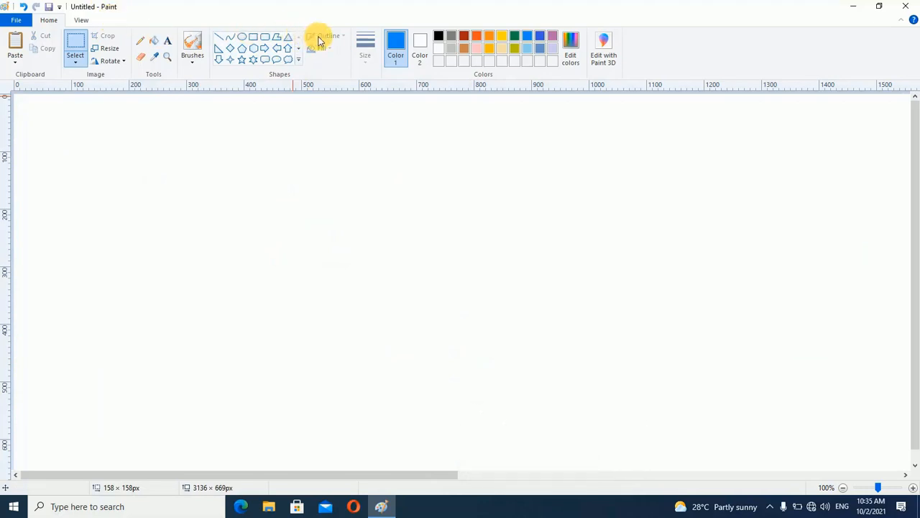
{"action": "left_click", "coordinate": [253, 37]}
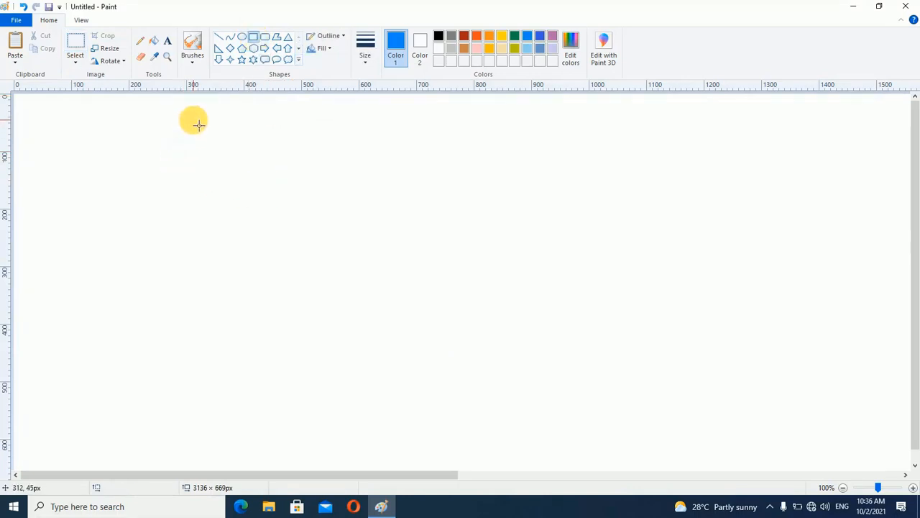
{"action": "left_click", "coordinate": [343, 38]}
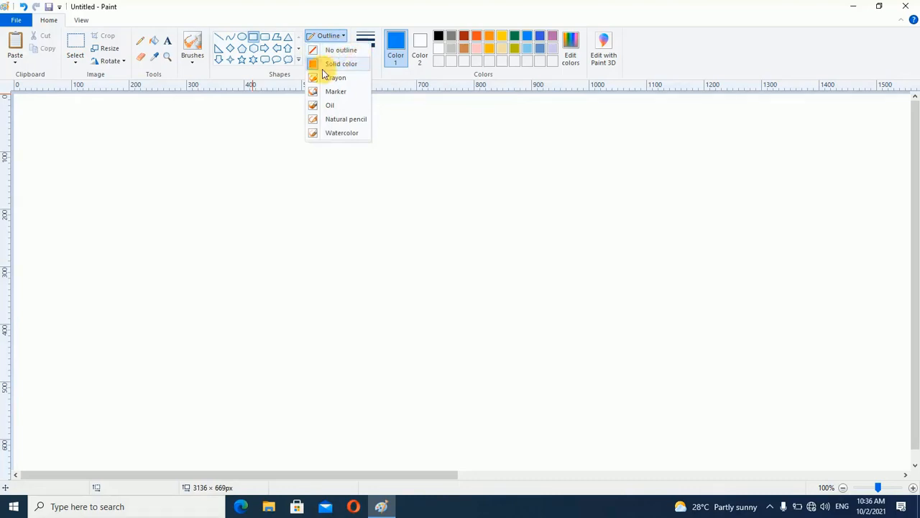
{"action": "left_click", "coordinate": [238, 77]}
{"action": "mouse_move", "coordinate": [211, 147]}
{"action": "left_mouse_down"}
{"action": "mouse_move", "coordinate": [318, 294]}
{"action": "mouse_move", "coordinate": [442, 376]}
{"action": "mouse_move", "coordinate": [522, 409]}
{"action": "mouse_move", "coordinate": [459, 397]}
{"action": "mouse_move", "coordinate": [580, 427]}
{"action": "left_mouse_up"}
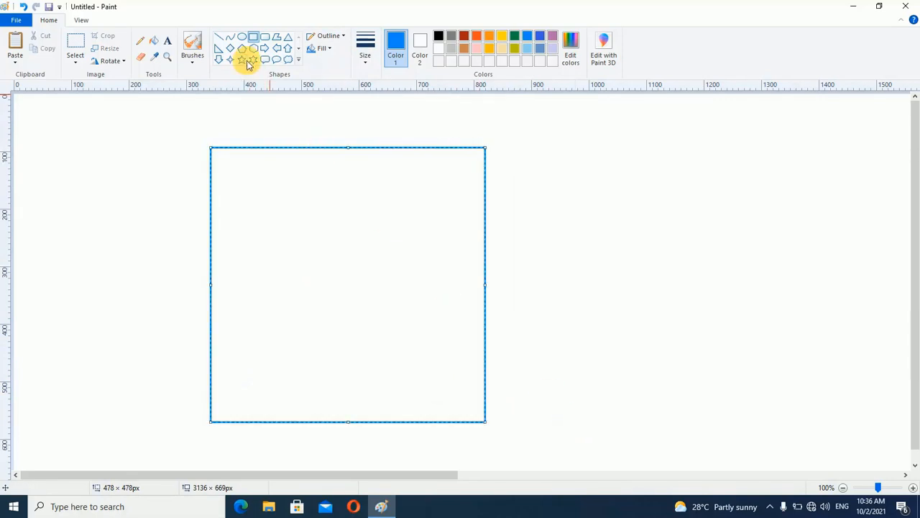
Give the square a solid colour outline in the thickest preset size, and thicken it further in six increments
{"action": "left_click", "coordinate": [343, 36]}
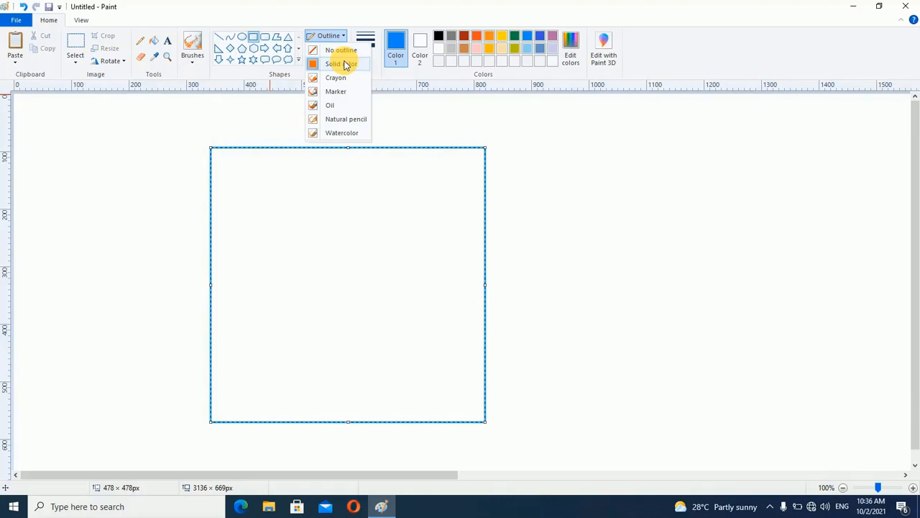
{"action": "left_click", "coordinate": [344, 63]}
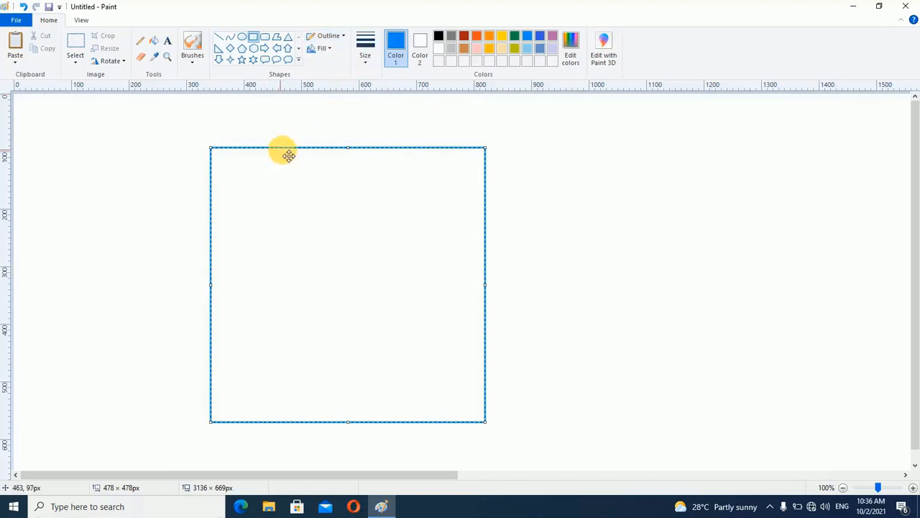
{"action": "left_click", "coordinate": [365, 59]}
{"action": "left_click", "coordinate": [382, 151]}
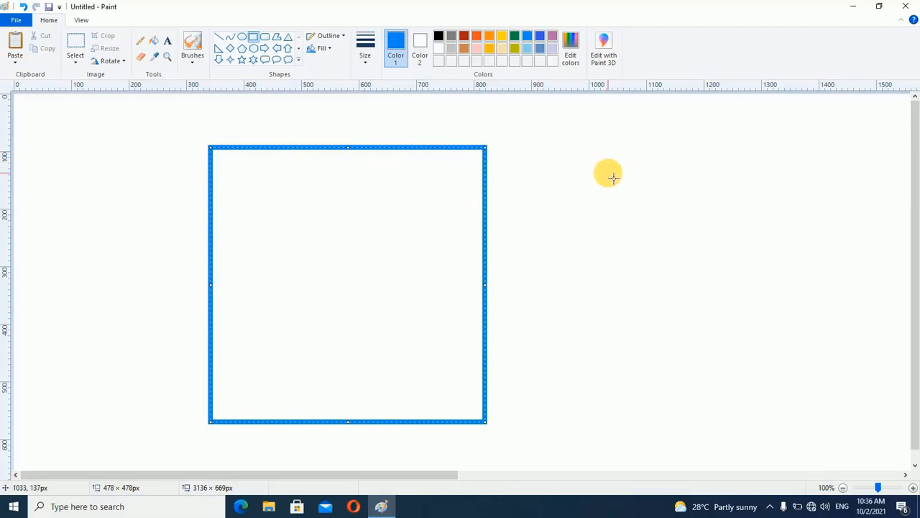
{"action": "key", "text": "ctrl+plus"}
{"action": "key", "text": "ctrl+plus"}
{"action": "key", "text": "ctrl+plus"}
{"action": "key", "text": "ctrl+plus"}
{"action": "key", "text": "ctrl+plus"}
{"action": "key", "text": "ctrl+plus"}
{"action": "key", "text": "ctrl+plus"}
{"action": "key", "text": "ctrl+plus"}
{"action": "key", "text": "ctrl+plus"}
{"action": "key", "text": "ctrl+plus"}
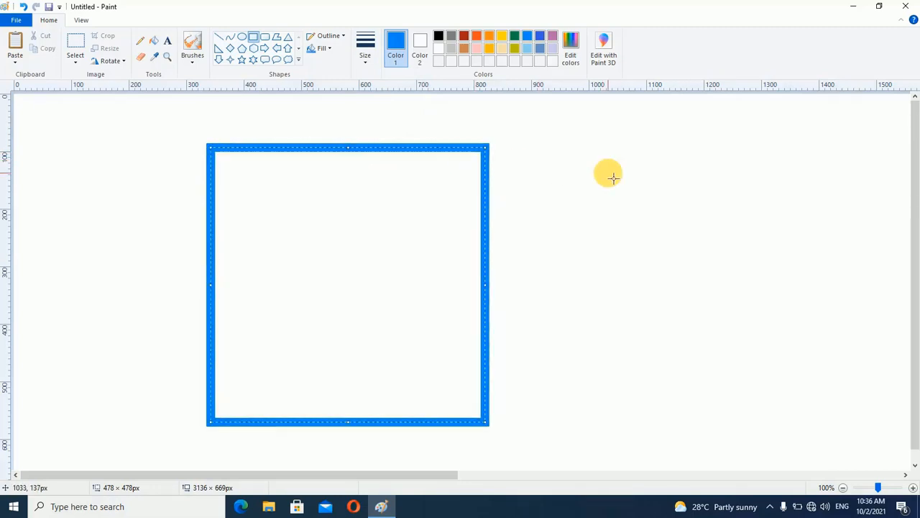
{"action": "key", "text": "ctrl+plus"}
{"action": "key", "text": "ctrl+plus"}
{"action": "key", "text": "ctrl+plus"}
{"action": "key", "text": "ctrl+plus"}
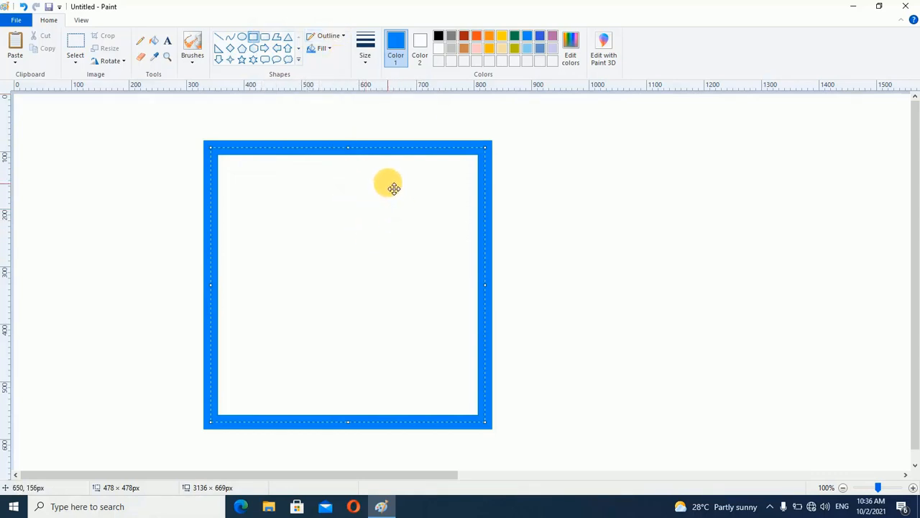
Keep the square's solid color outline and give it a solid color fill with gold as Color 2
{"action": "left_click", "coordinate": [341, 38]}
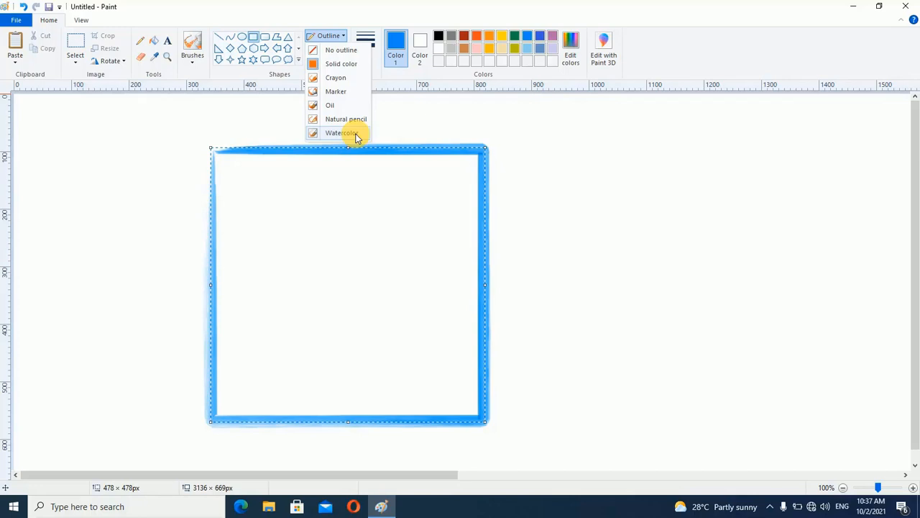
{"action": "left_click", "coordinate": [347, 66]}
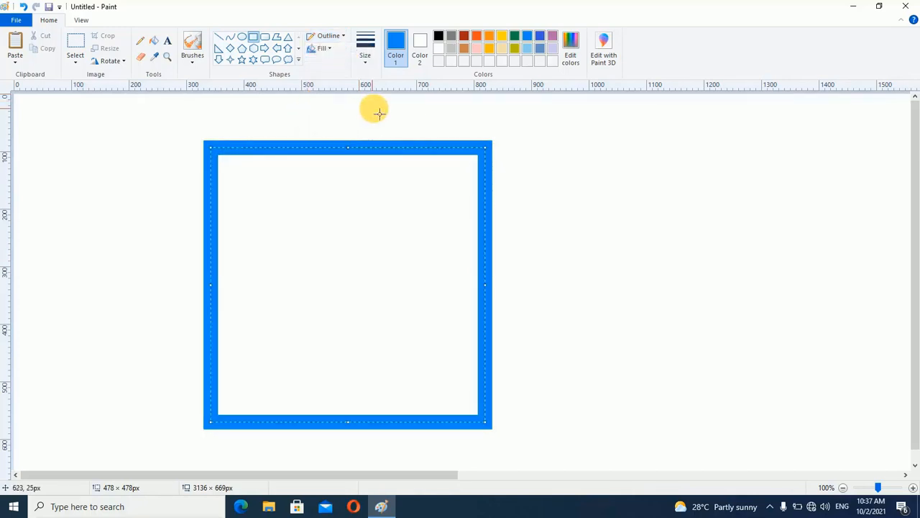
{"action": "left_click", "coordinate": [326, 53]}
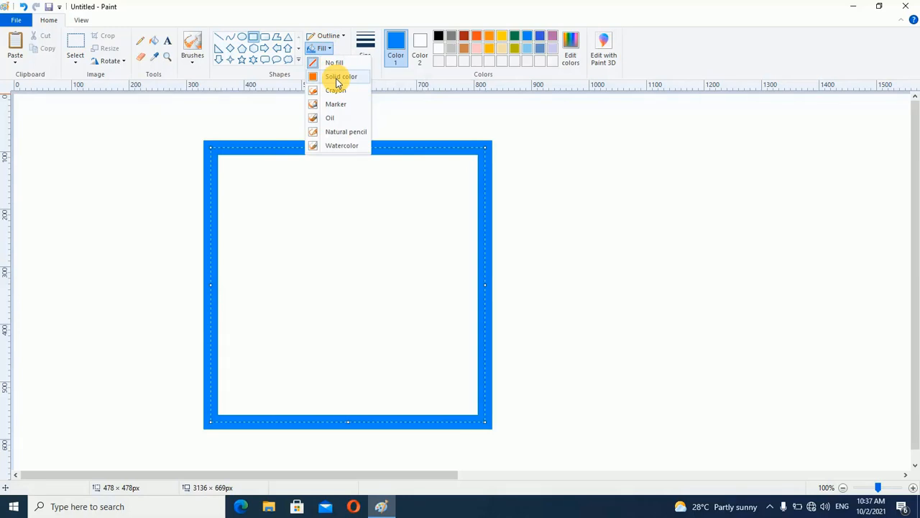
{"action": "left_click", "coordinate": [338, 79]}
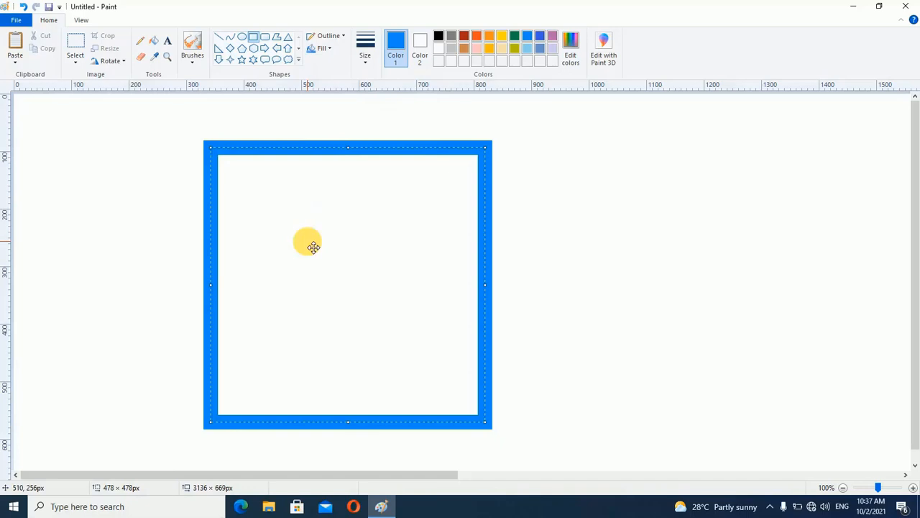
{"action": "left_click", "coordinate": [423, 47]}
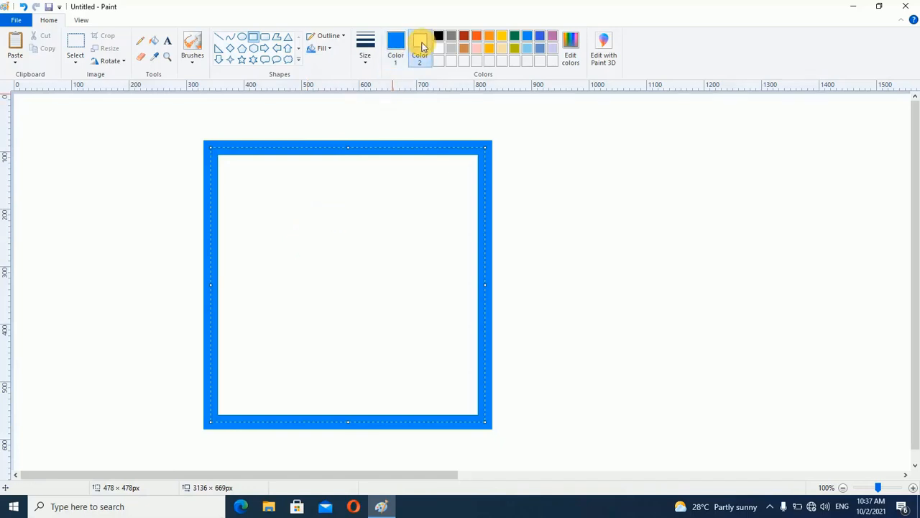
{"action": "left_click", "coordinate": [476, 48]}
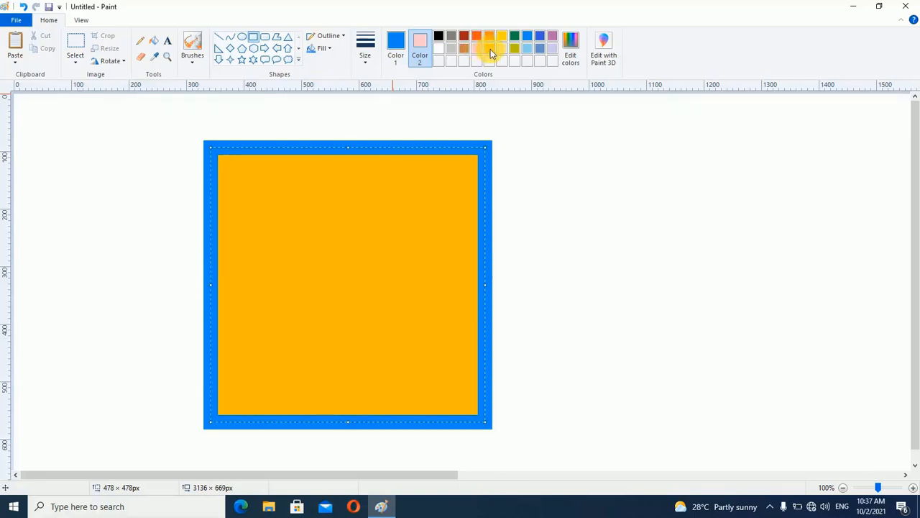
{"action": "left_click", "coordinate": [490, 49]}
{"action": "left_click", "coordinate": [329, 49]}
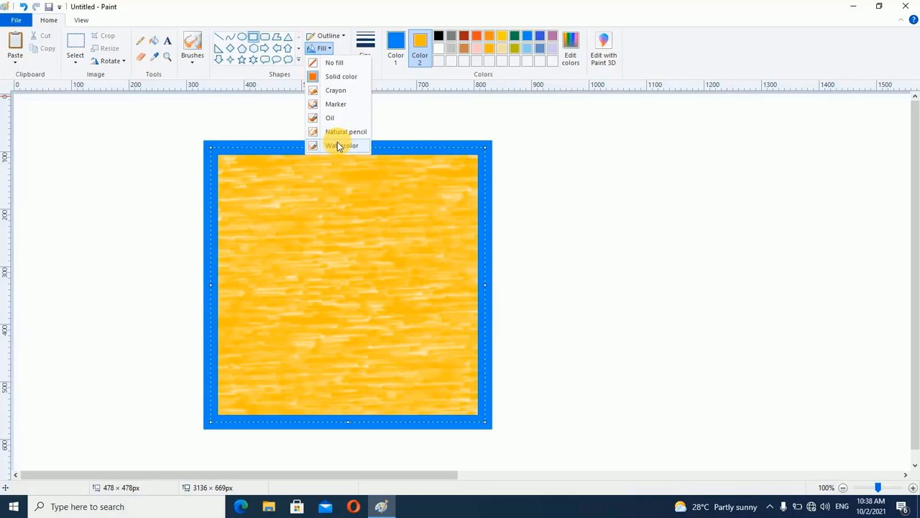
{"action": "left_click", "coordinate": [339, 78]}
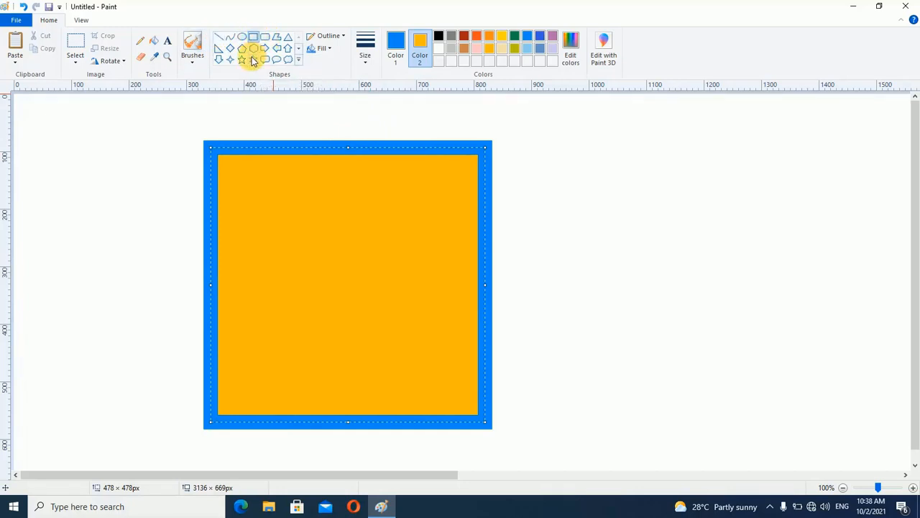
Draw a hexagon about 409 × 423 px and centre it inside the gold square
{"action": "left_click", "coordinate": [253, 49]}
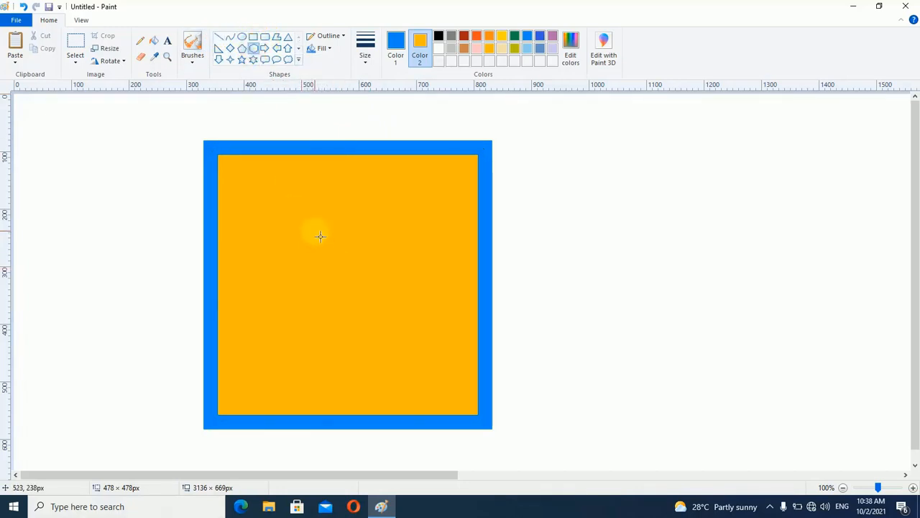
{"action": "left_click_drag", "start_coordinate": [264, 213], "coordinate": [508, 485]}
{"action": "left_click_drag", "start_coordinate": [388, 354], "coordinate": [353, 305]}
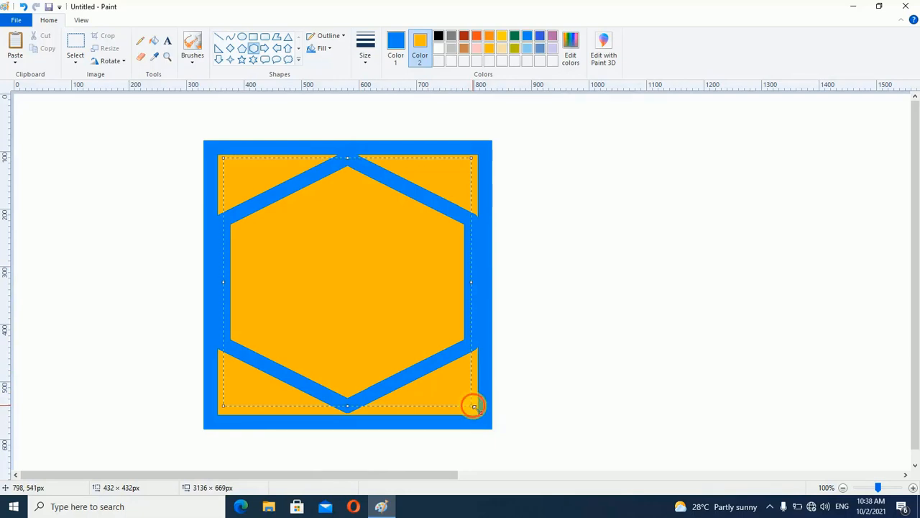
{"action": "left_click_drag", "start_coordinate": [473, 405], "coordinate": [459, 400]}
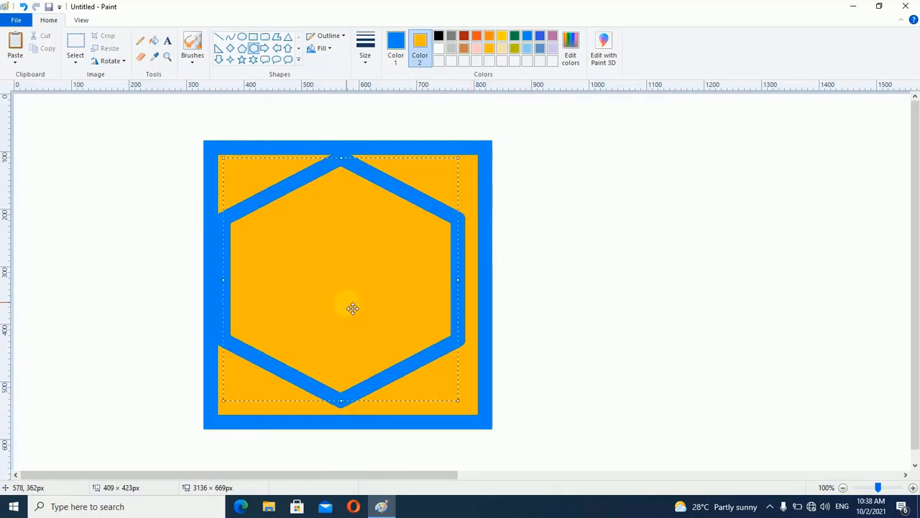
{"action": "left_click_drag", "start_coordinate": [352, 309], "coordinate": [360, 312]}
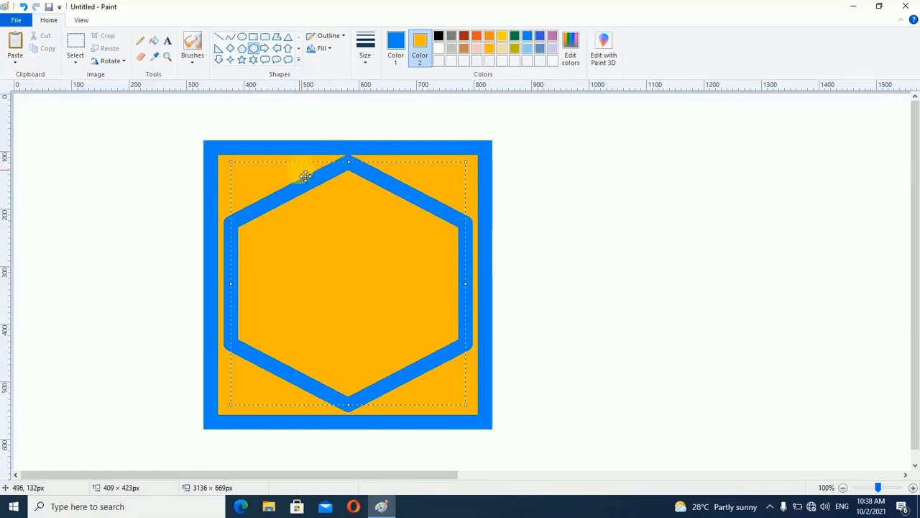
Set the hexagon's outline to the thickest preset size and the Crayon style
{"action": "left_click", "coordinate": [365, 44]}
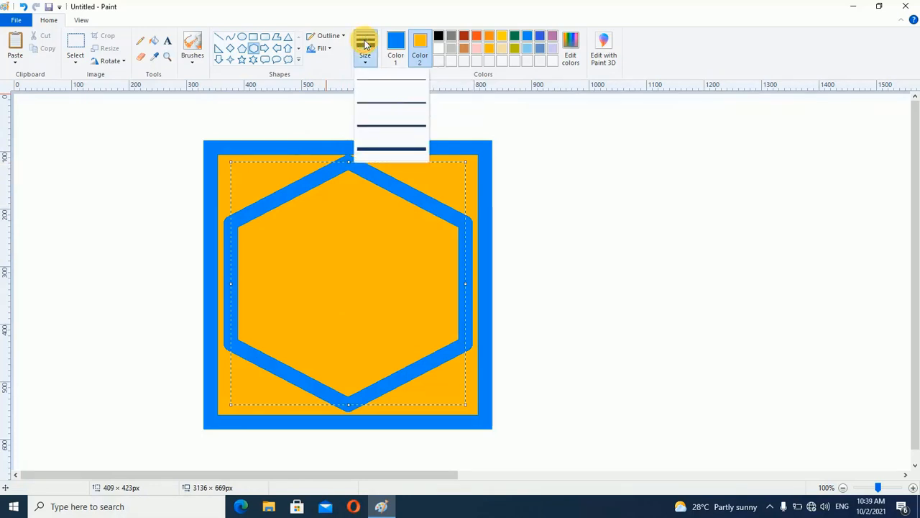
{"action": "left_click", "coordinate": [377, 146]}
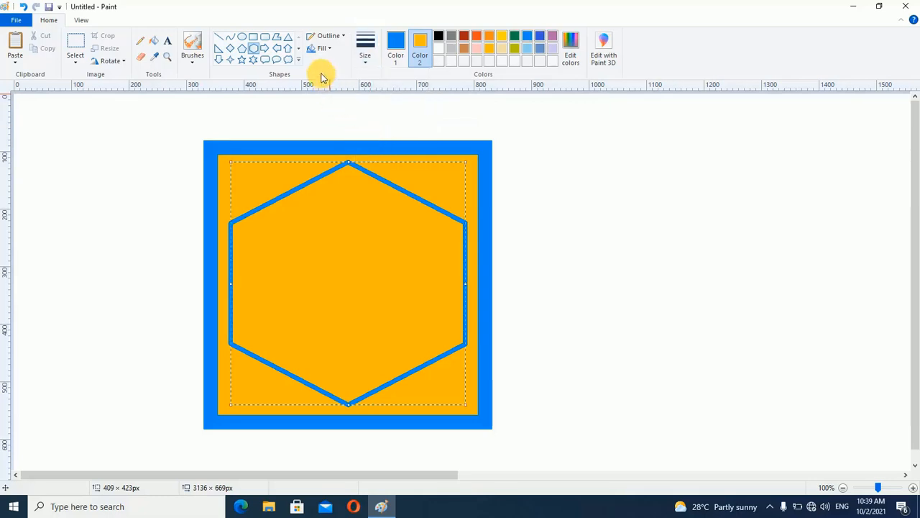
{"action": "left_click", "coordinate": [329, 37]}
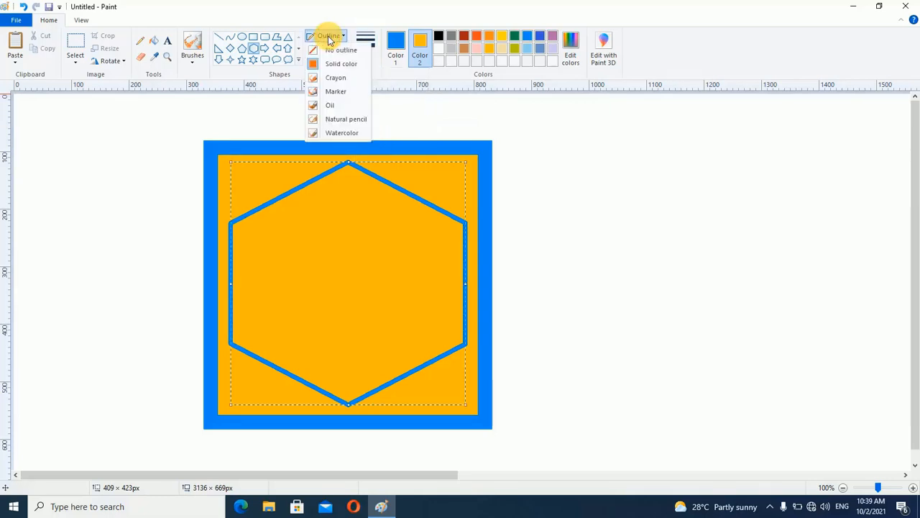
{"action": "left_click", "coordinate": [335, 80]}
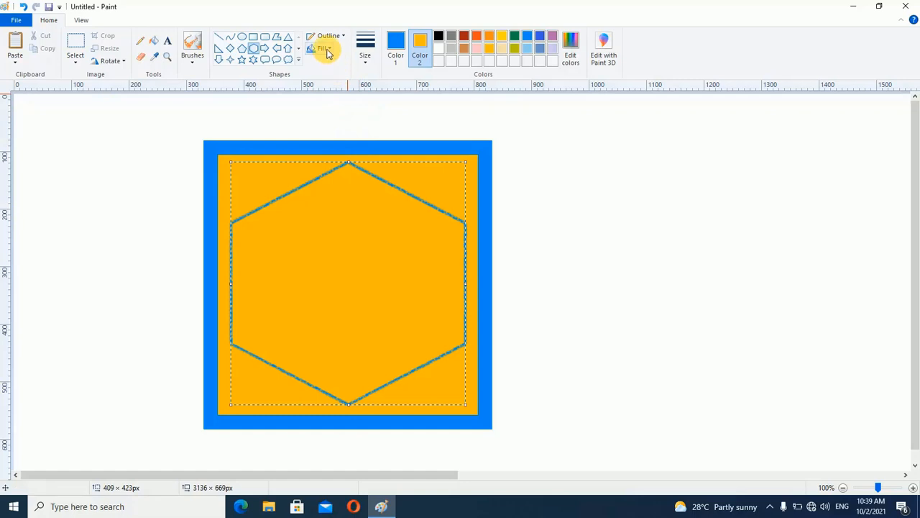
Fill the hexagon with light blue as Color 2, first as a solid color and finally in the Crayon style
{"action": "left_click", "coordinate": [327, 50]}
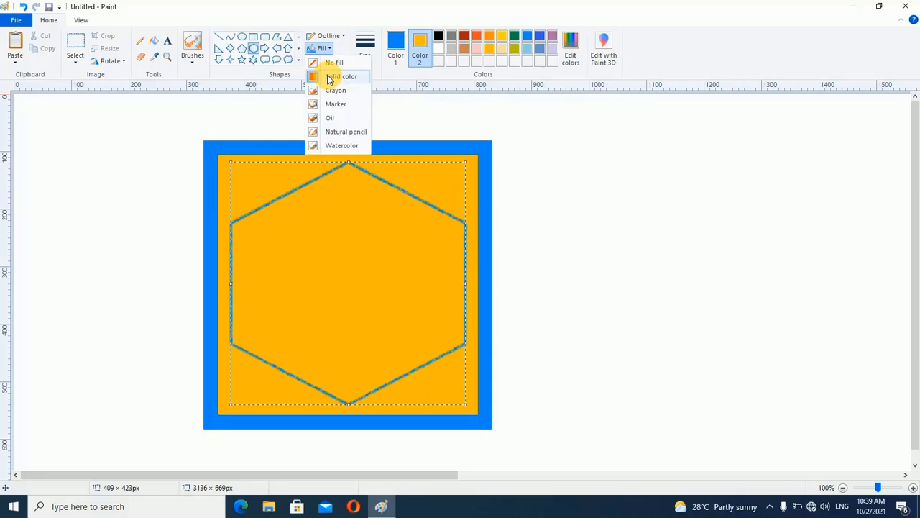
{"action": "left_click", "coordinate": [329, 77]}
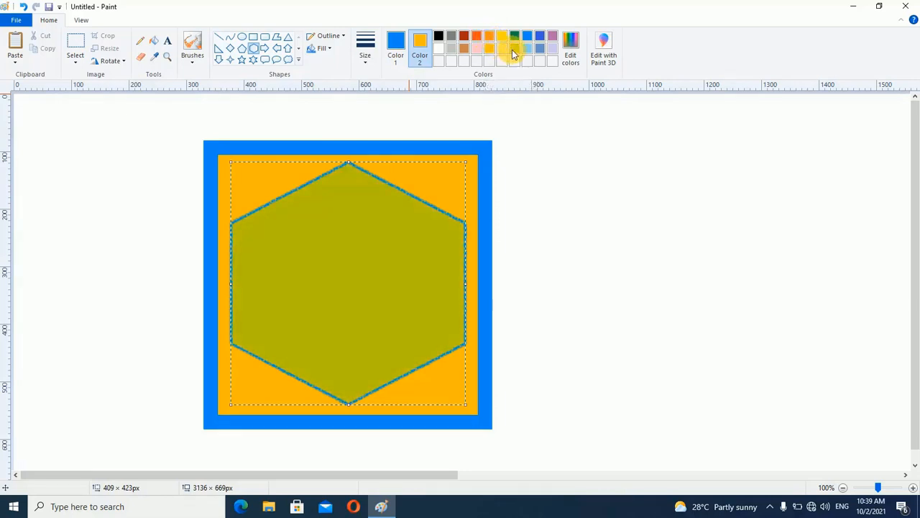
{"action": "left_click", "coordinate": [527, 51]}
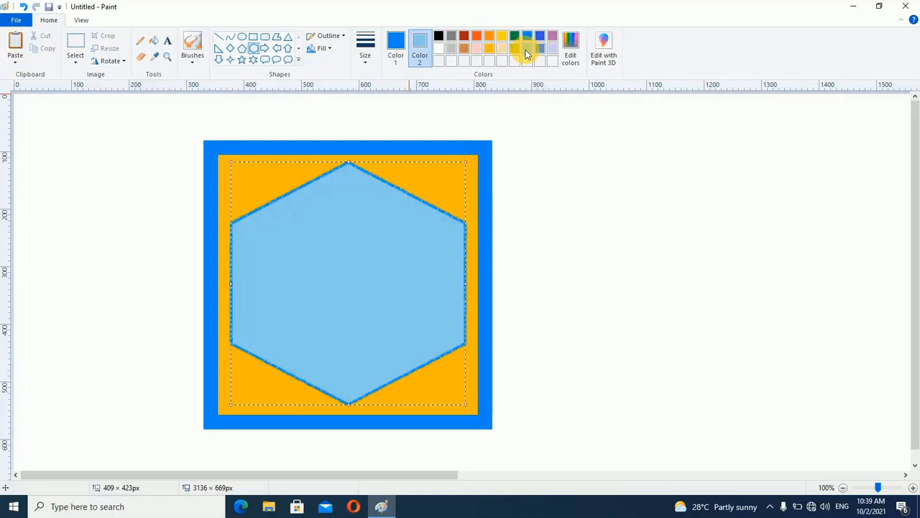
{"action": "left_click", "coordinate": [323, 50]}
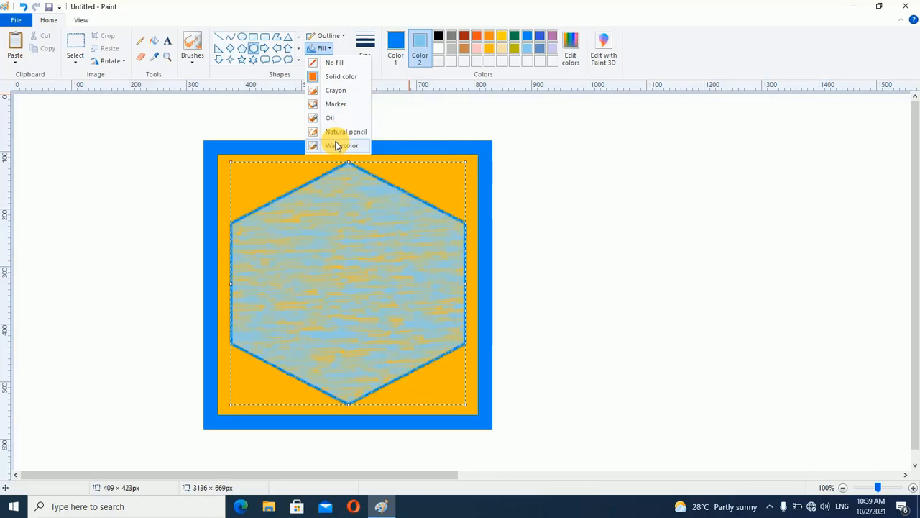
{"action": "left_click", "coordinate": [344, 94]}
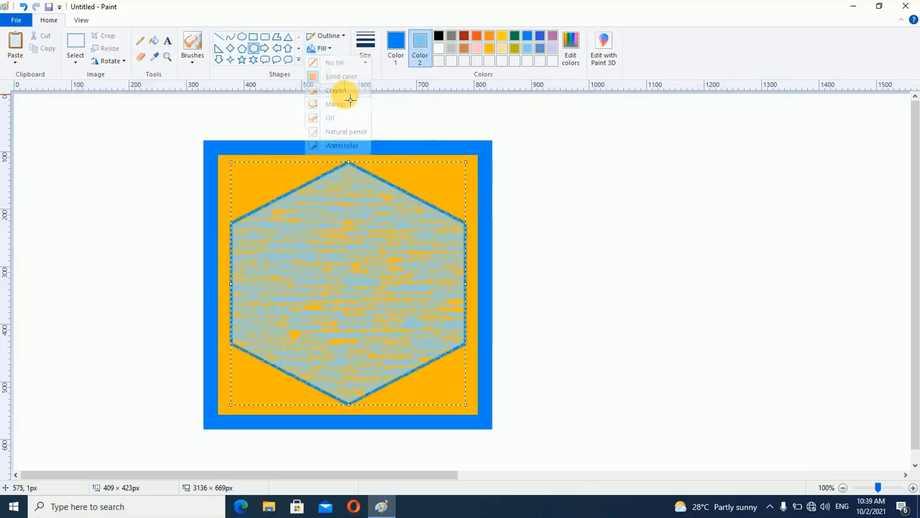
Remove the hexagon's outline and deselect the shape
{"action": "left_click", "coordinate": [337, 37]}
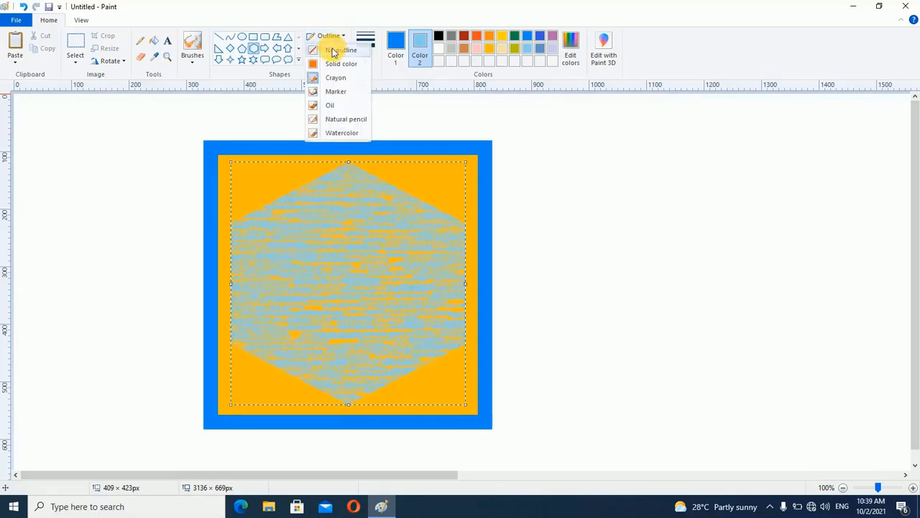
{"action": "left_click", "coordinate": [332, 52]}
{"action": "left_click", "coordinate": [139, 133]}
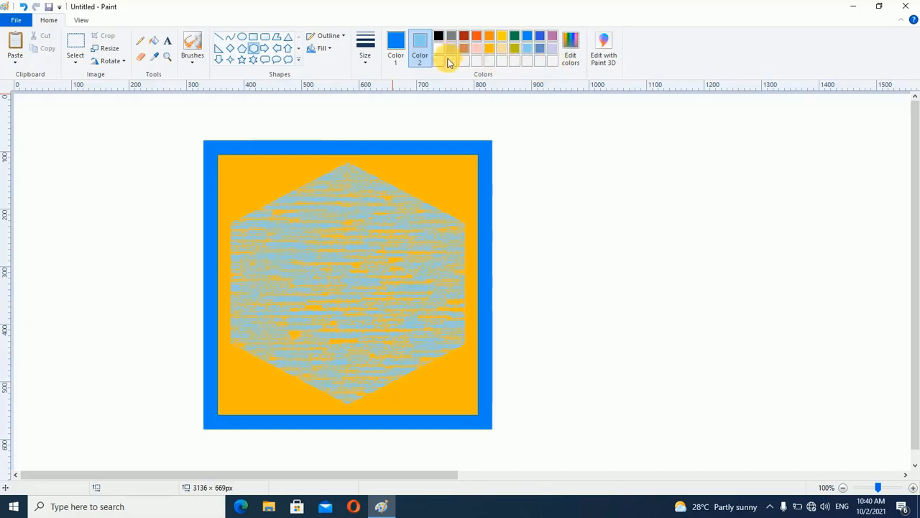
Define a dark yellow with hue 39, saturation 234 and luminosity 105, add it to the custom colors and apply it as Color 2
{"action": "left_click", "coordinate": [570, 50]}
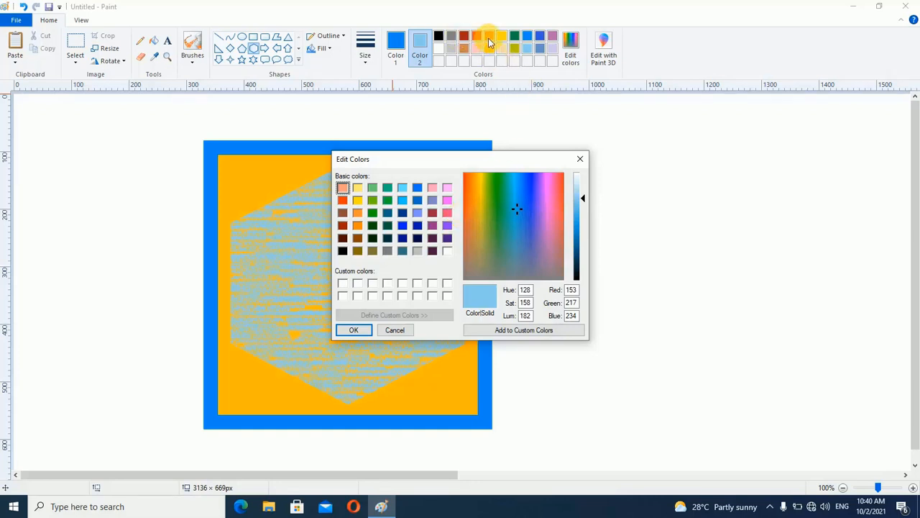
{"action": "left_click", "coordinate": [498, 190]}
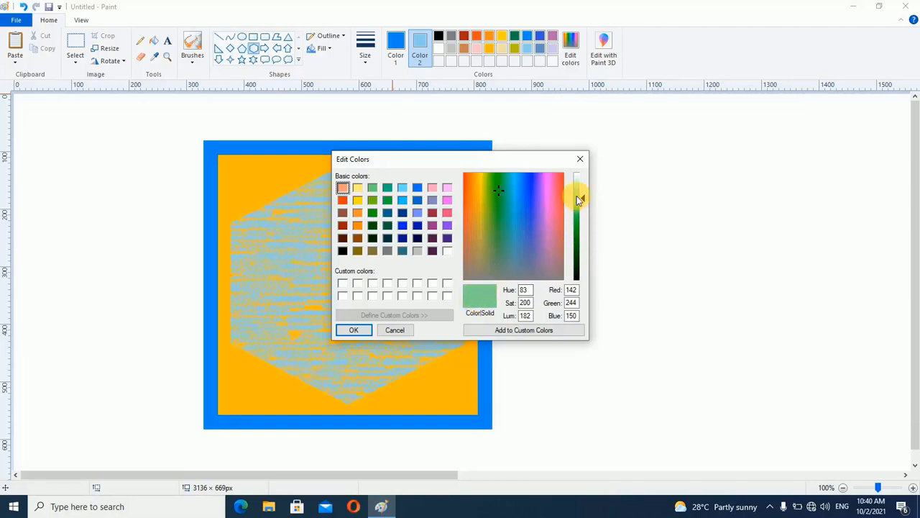
{"action": "left_click_drag", "start_coordinate": [585, 198], "coordinate": [582, 256]}
{"action": "left_click_drag", "start_coordinate": [498, 190], "coordinate": [485, 178]}
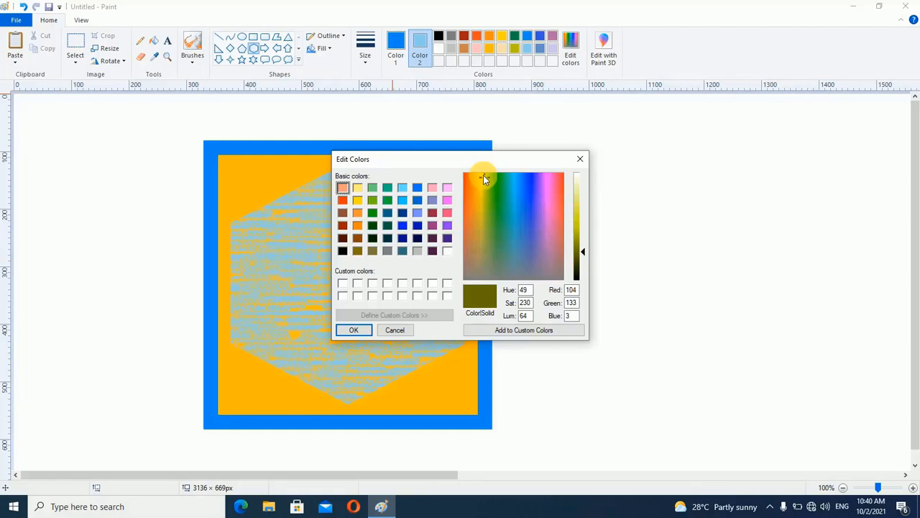
{"action": "left_click", "coordinate": [481, 175]}
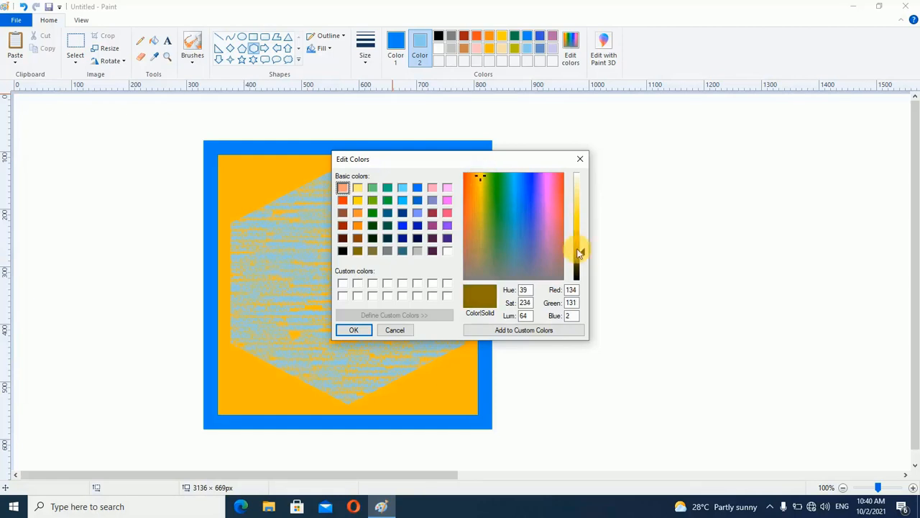
{"action": "left_click_drag", "start_coordinate": [581, 250], "coordinate": [581, 231]}
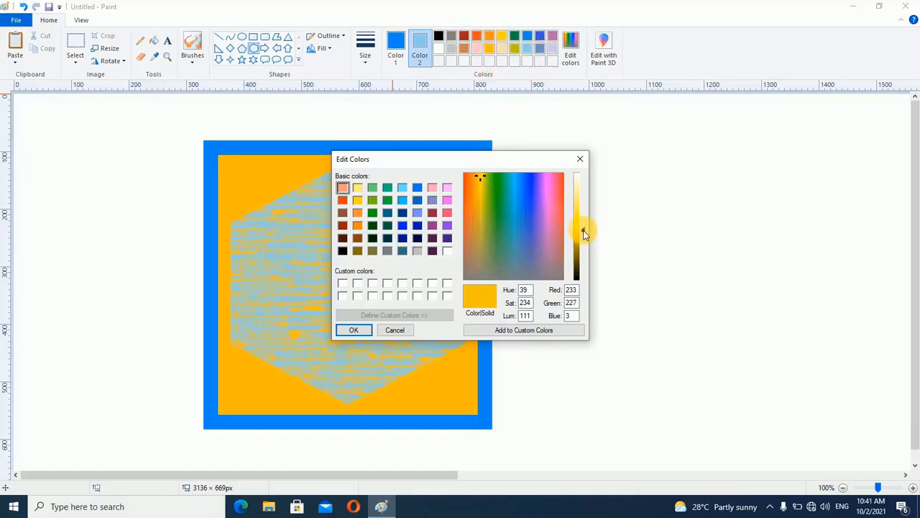
{"action": "left_click", "coordinate": [584, 232]}
{"action": "left_click", "coordinate": [583, 234]}
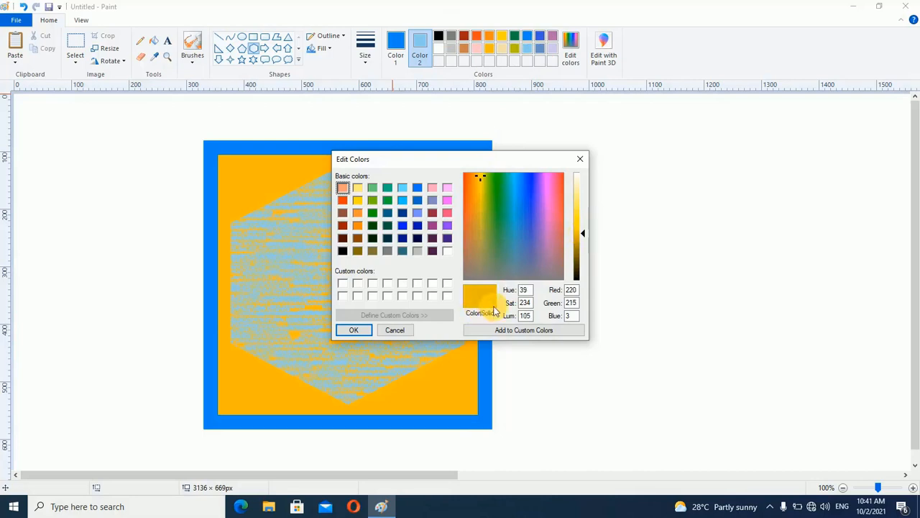
{"action": "left_click", "coordinate": [543, 332]}
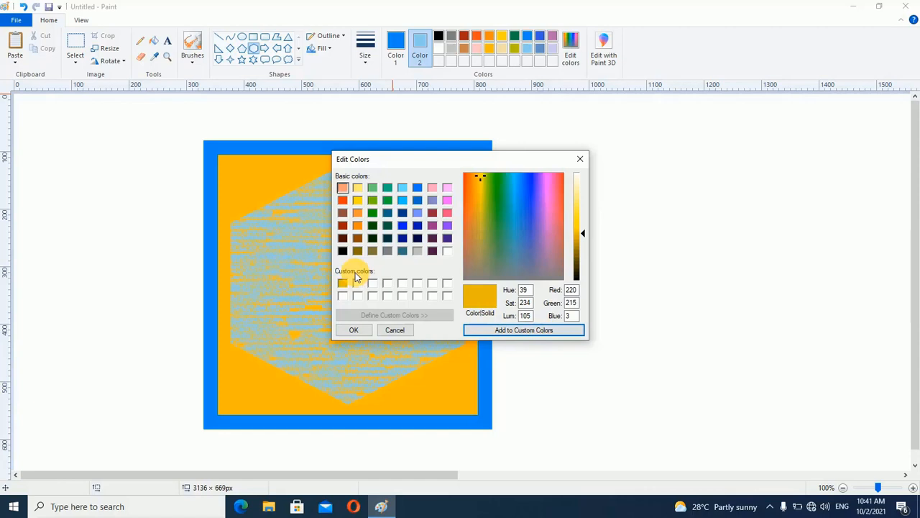
{"action": "left_click", "coordinate": [353, 330]}
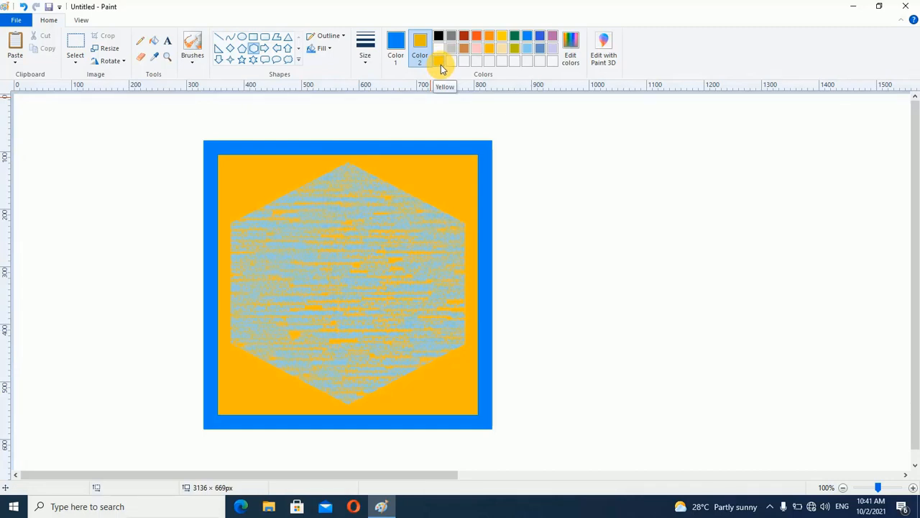
Set Color 1 to the custom dark yellow and Color 2 to white
{"action": "left_click", "coordinate": [396, 47]}
{"action": "left_click", "coordinate": [440, 63]}
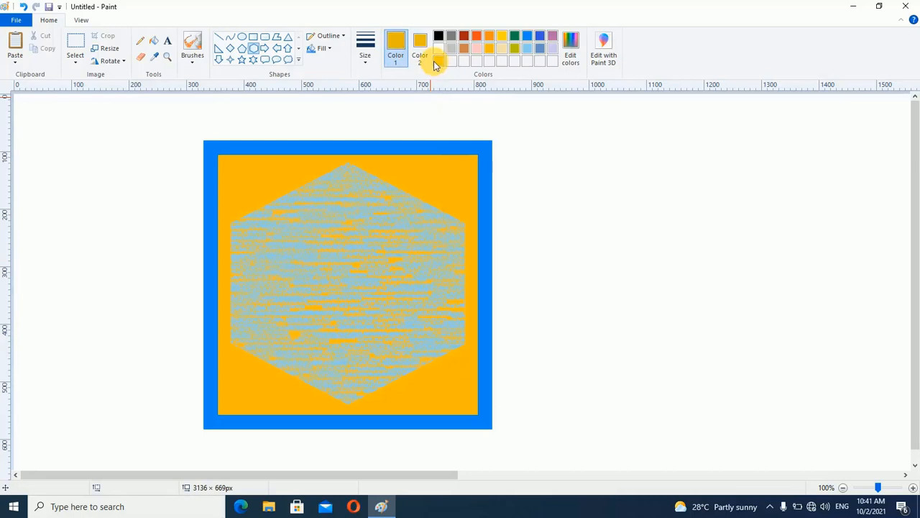
{"action": "left_click", "coordinate": [420, 45]}
{"action": "left_click", "coordinate": [439, 49]}
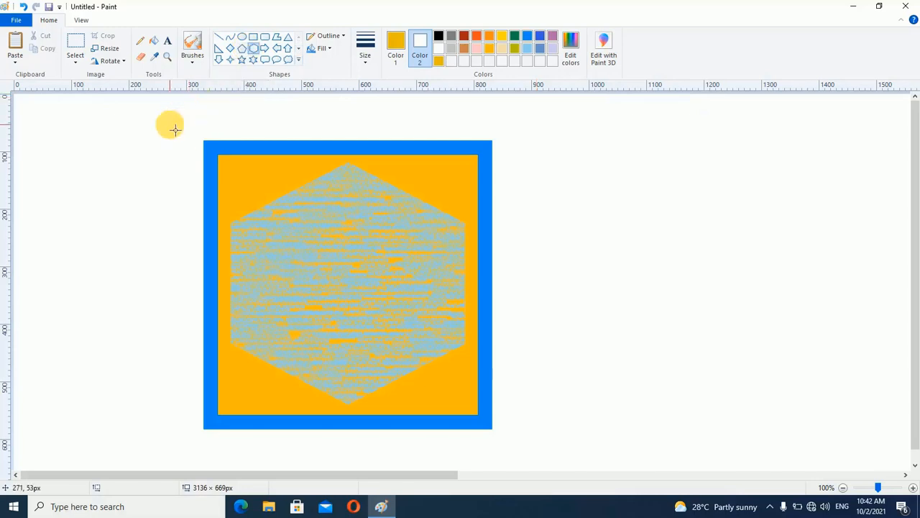
Select the whole square and hexagon drawing and delete it to clear the canvas
{"action": "left_click", "coordinate": [80, 44]}
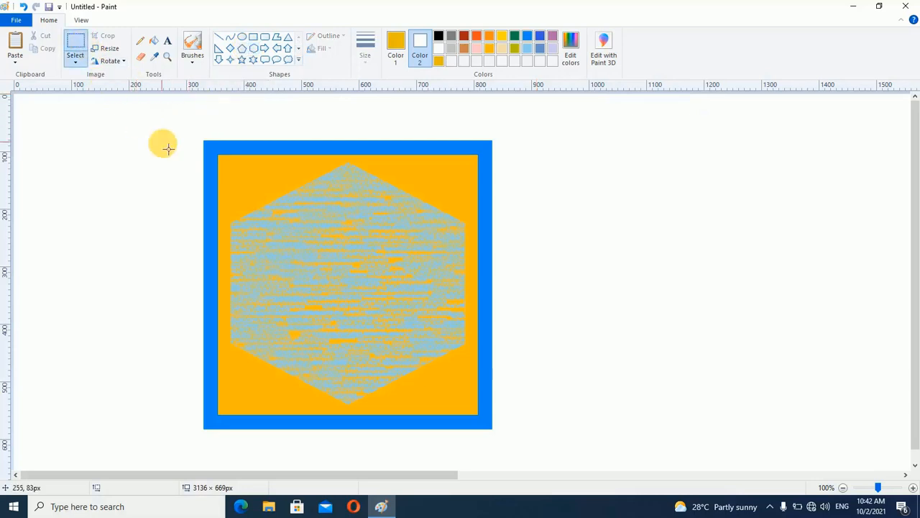
{"action": "mouse_move", "coordinate": [106, 109]}
{"action": "left_mouse_down"}
{"action": "mouse_move", "coordinate": [608, 430]}
{"action": "mouse_move", "coordinate": [581, 453]}
{"action": "left_mouse_up"}
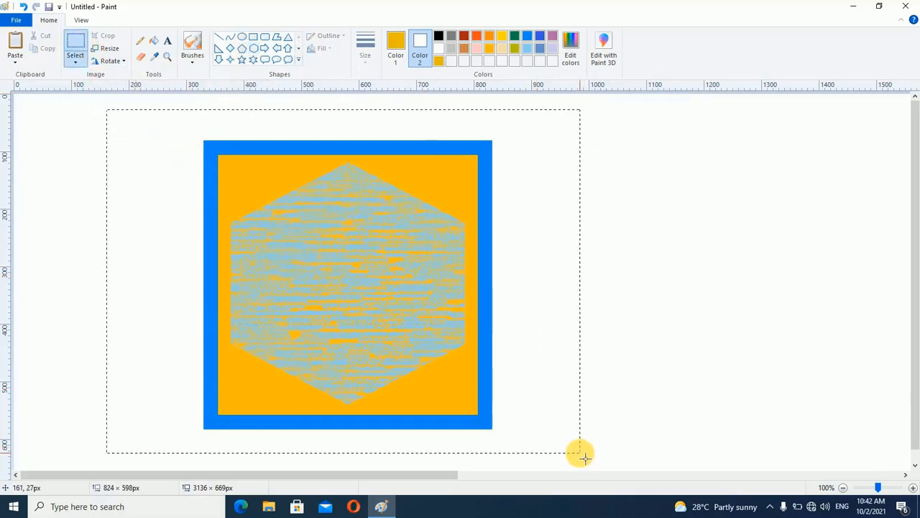
{"action": "key", "text": "Delete"}
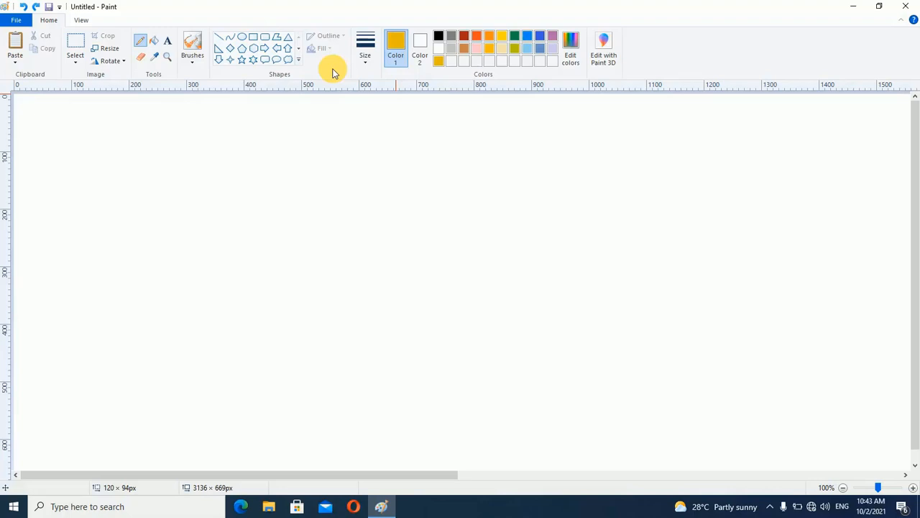
Draw a near-vertical dark yellow curve about 350 px tall and bend its lower part out to the left as the first half-petal
{"action": "left_click", "coordinate": [231, 37]}
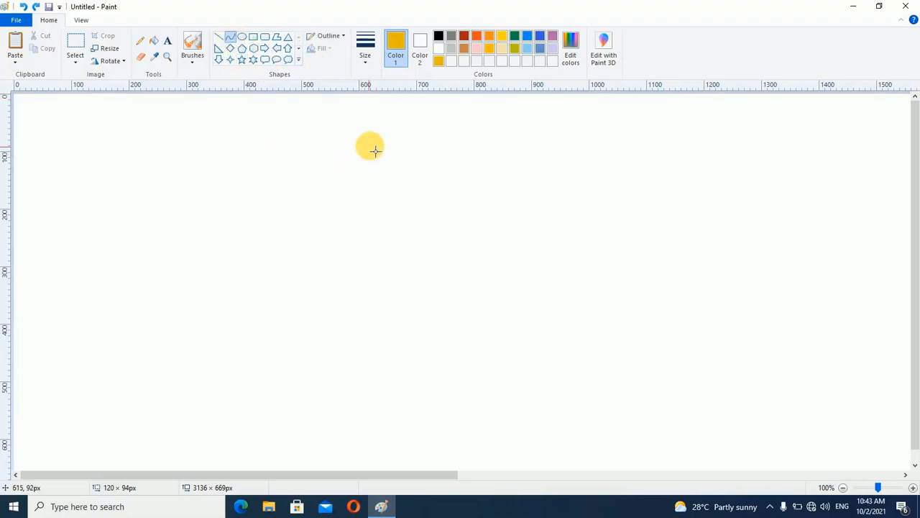
{"action": "left_click_drag", "start_coordinate": [376, 150], "coordinate": [377, 351]}
{"action": "left_click_drag", "start_coordinate": [372, 285], "coordinate": [244, 357]}
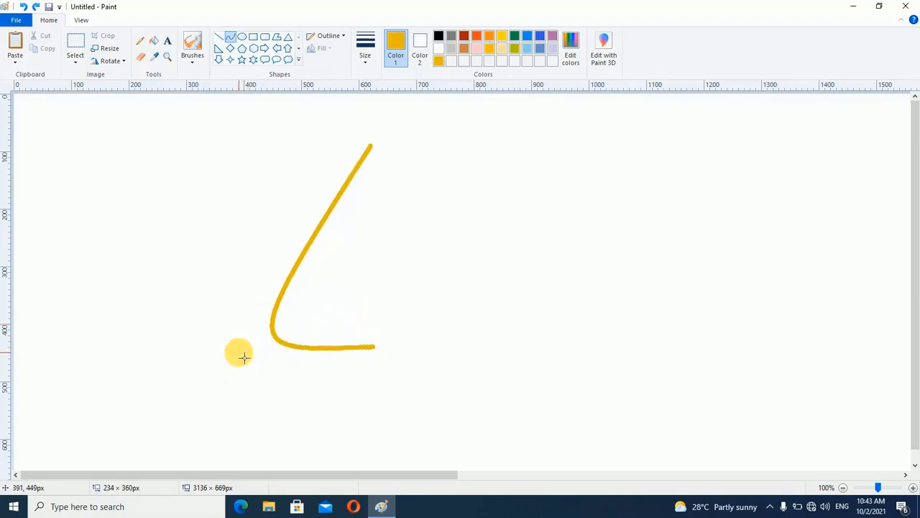
Add a second petal with a slanted line of about 61 × 50 px and a left-bent curve ending at the first curve's base
{"action": "left_click", "coordinate": [218, 37]}
{"action": "left_click_drag", "start_coordinate": [324, 135], "coordinate": [360, 164]}
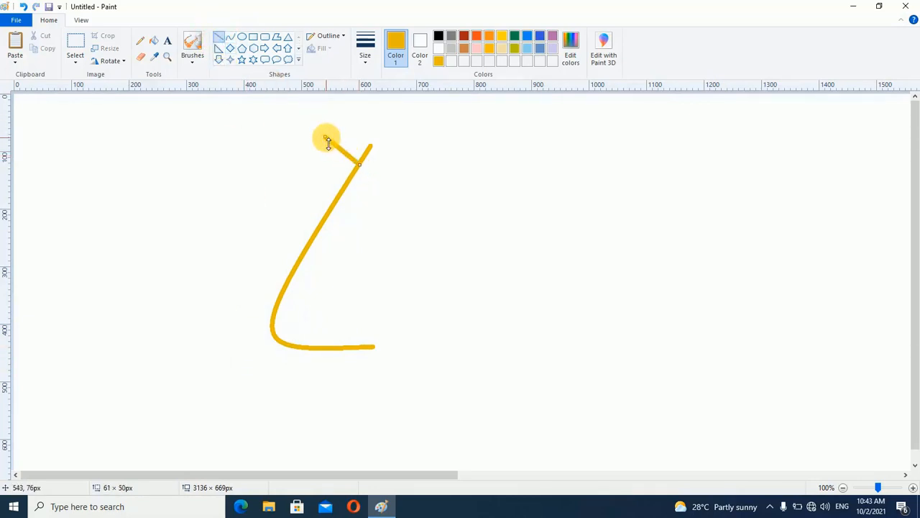
{"action": "left_click", "coordinate": [230, 40]}
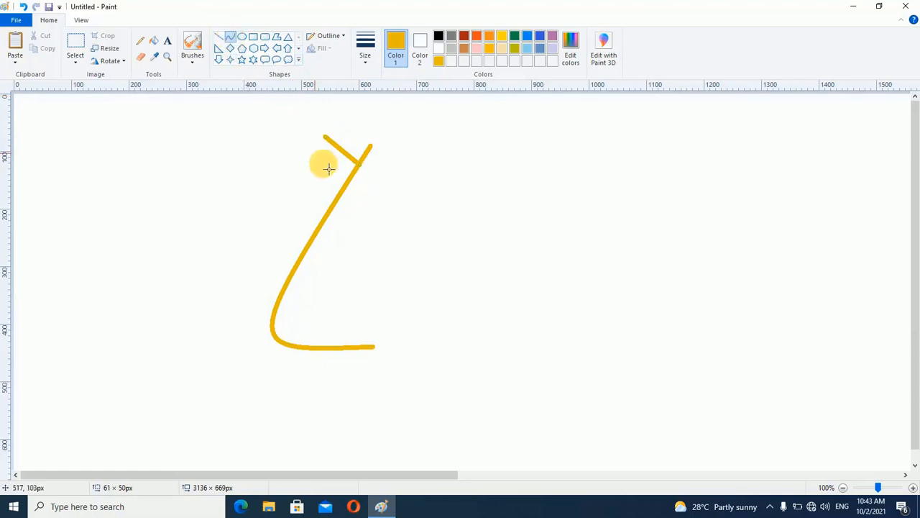
{"action": "left_click_drag", "start_coordinate": [325, 137], "coordinate": [376, 353]}
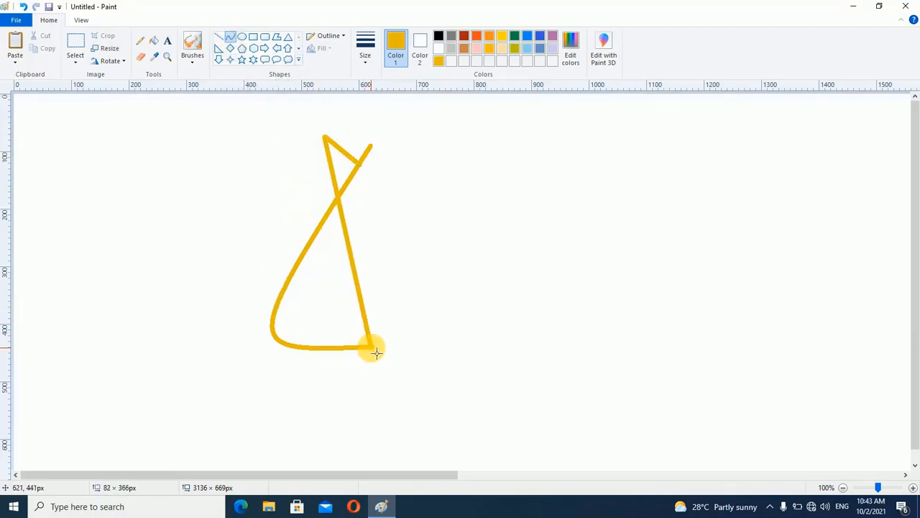
{"action": "left_click_drag", "start_coordinate": [353, 300], "coordinate": [177, 362]}
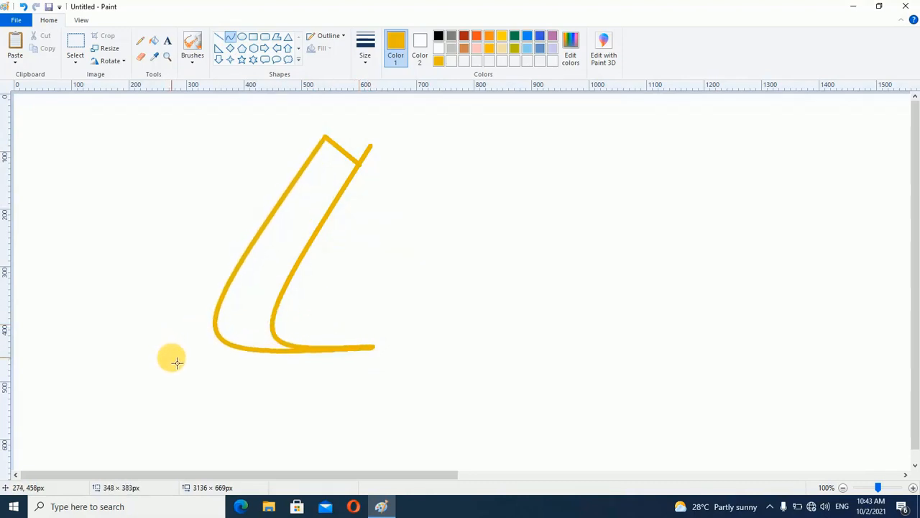
Add a third petal with a slanted line of about 46 × 49 px and a wider left-bent curve to the shared base point
{"action": "left_click", "coordinate": [219, 38]}
{"action": "left_click_drag", "start_coordinate": [279, 138], "coordinate": [305, 165]}
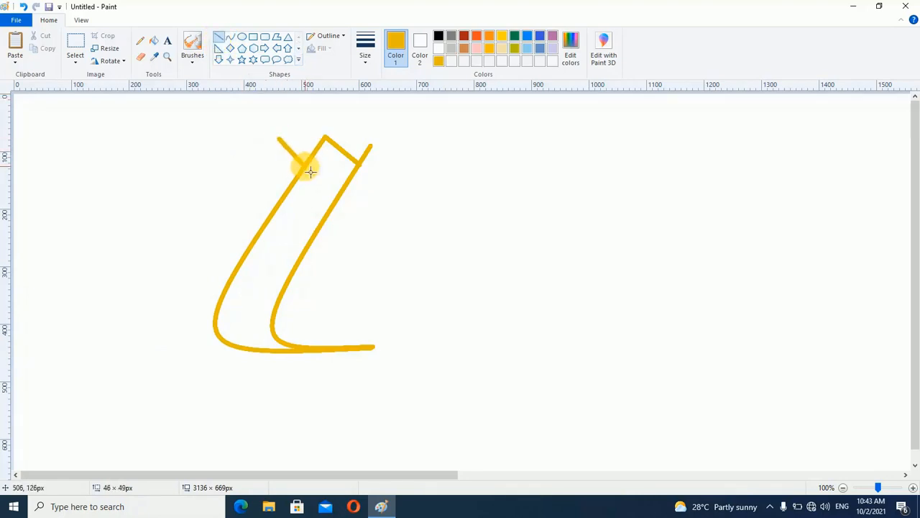
{"action": "left_click", "coordinate": [232, 38]}
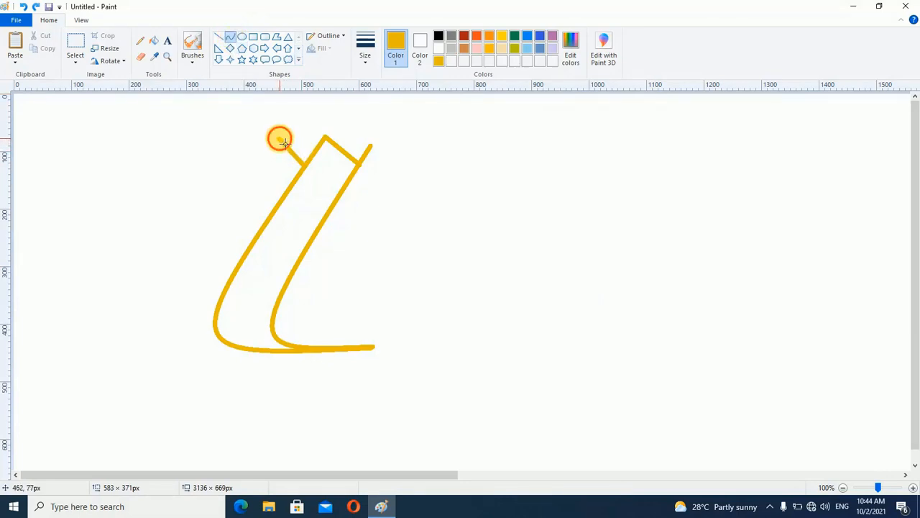
{"action": "left_click_drag", "start_coordinate": [280, 139], "coordinate": [376, 350]}
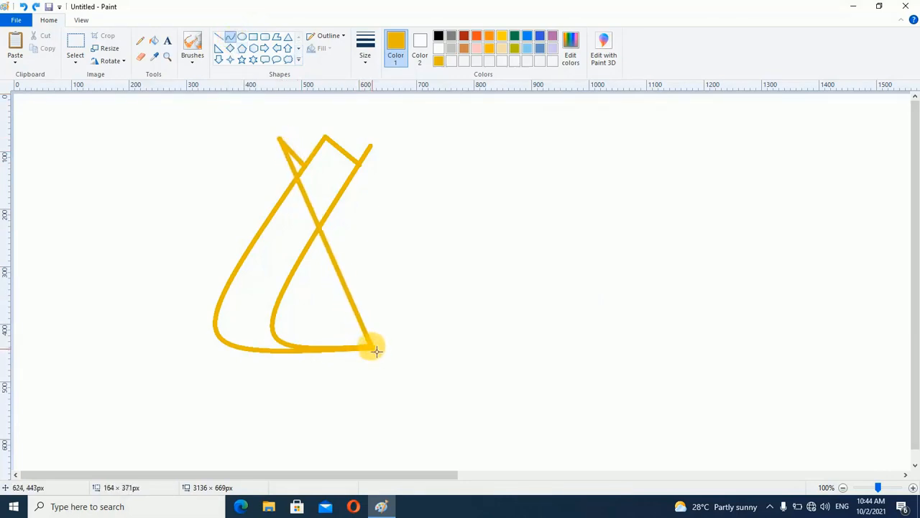
{"action": "mouse_move", "coordinate": [348, 288]}
{"action": "left_mouse_down"}
{"action": "mouse_move", "coordinate": [181, 294]}
{"action": "mouse_move", "coordinate": [102, 331]}
{"action": "mouse_move", "coordinate": [120, 364]}
{"action": "left_mouse_up"}
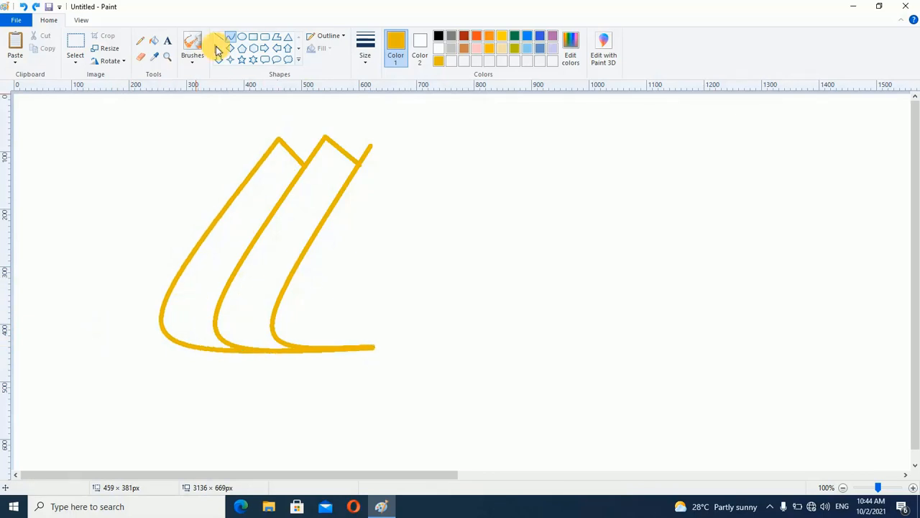
Add a fourth, outermost petal with a slanted line of about 39 × 49 px and a curve bent far left from the shared base
{"action": "left_click", "coordinate": [220, 40]}
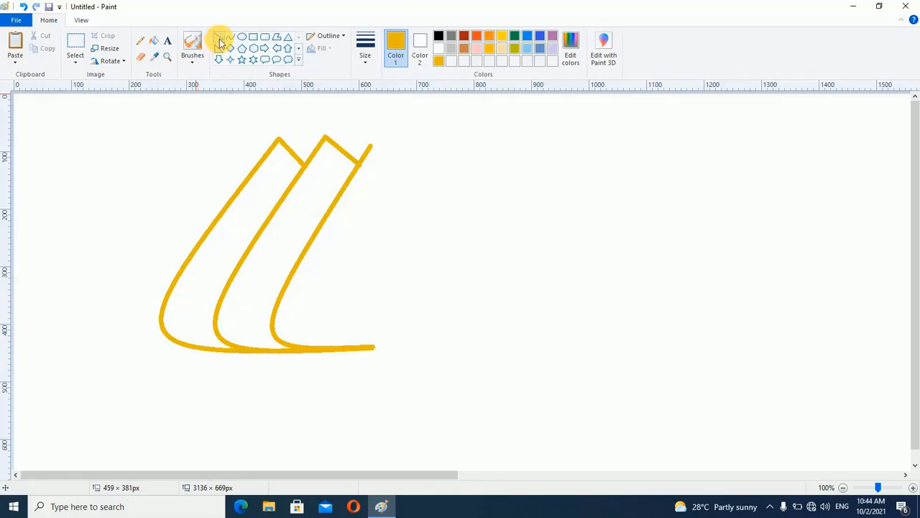
{"action": "left_click_drag", "start_coordinate": [240, 141], "coordinate": [257, 164]}
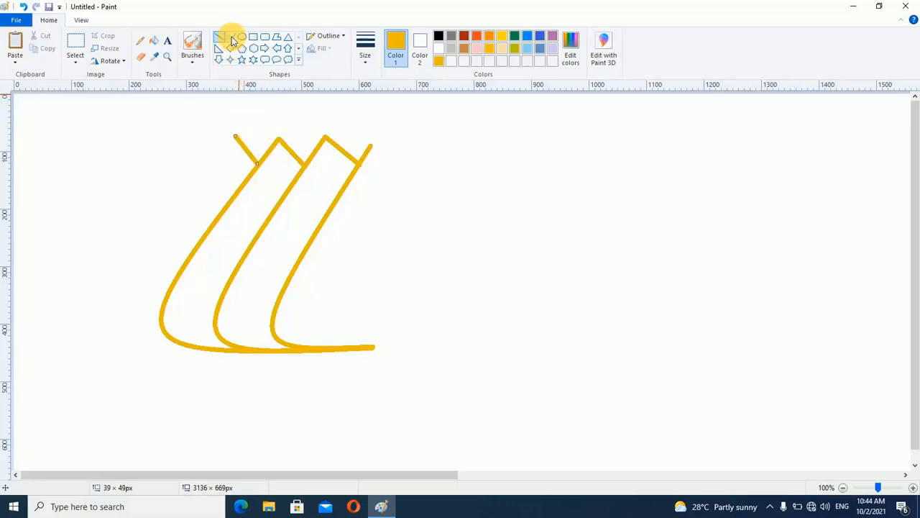
{"action": "left_click", "coordinate": [231, 37]}
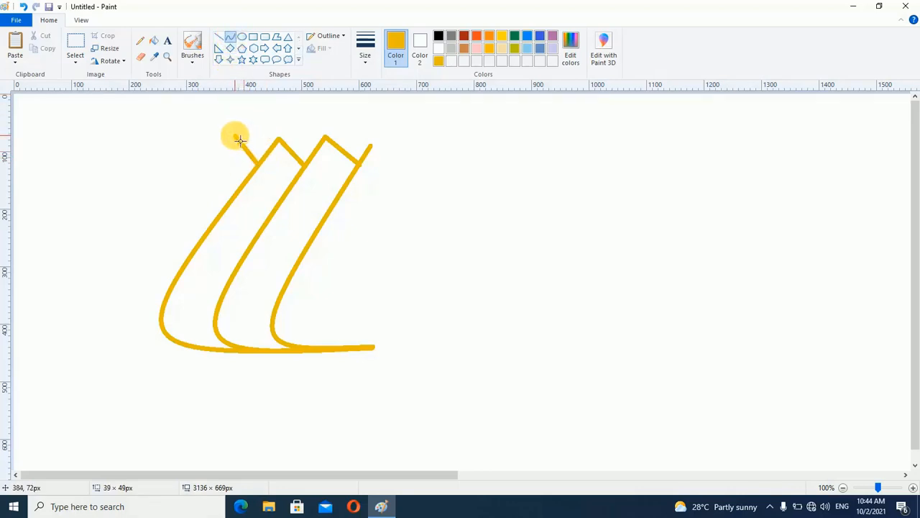
{"action": "left_click_drag", "start_coordinate": [233, 134], "coordinate": [375, 350]}
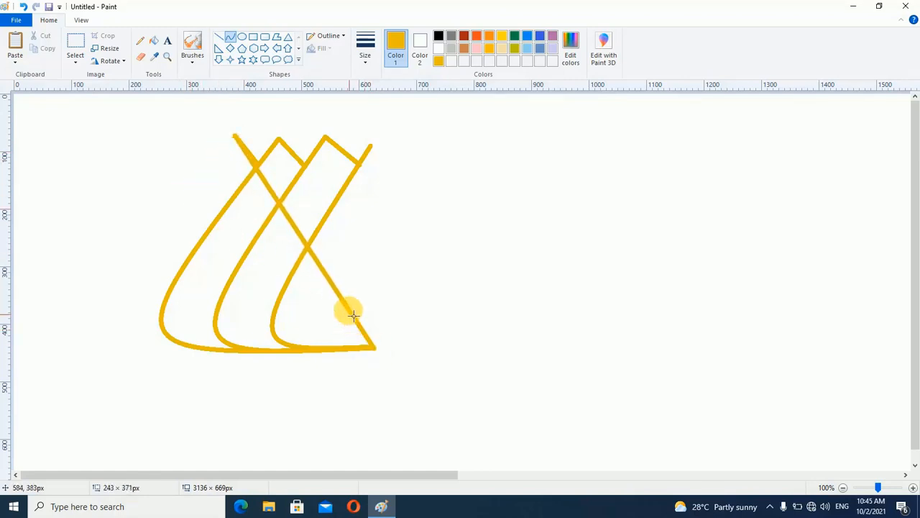
{"action": "left_click_drag", "start_coordinate": [352, 305], "coordinate": [35, 367]}
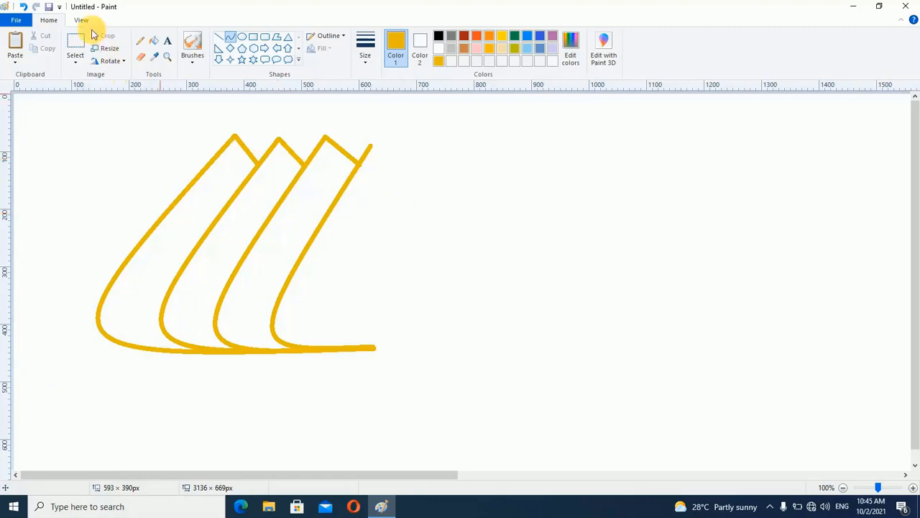
Select the four petals with a rectangle of about 778 × 521 px, then copy and paste them
{"action": "left_click", "coordinate": [70, 42]}
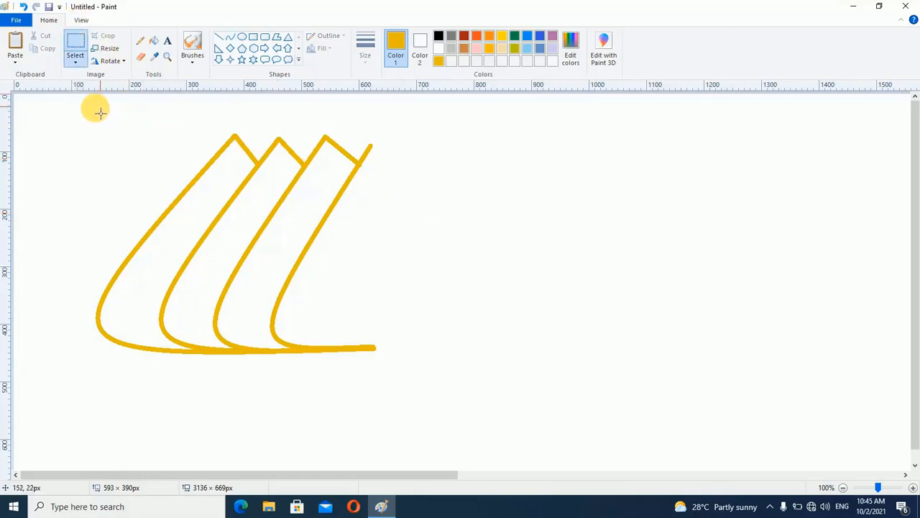
{"action": "left_click_drag", "start_coordinate": [61, 111], "coordinate": [310, 247]}
{"action": "left_click_drag", "start_coordinate": [348, 273], "coordinate": [509, 410]}
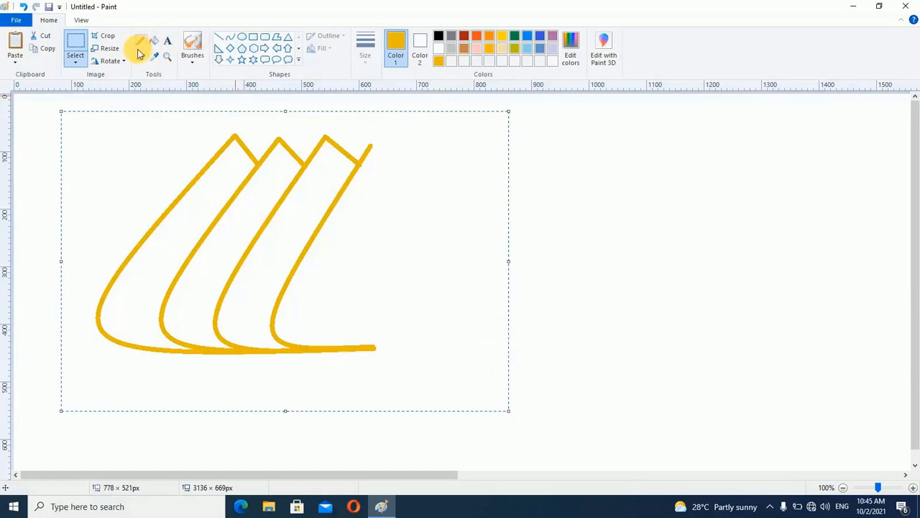
{"action": "left_click", "coordinate": [48, 49]}
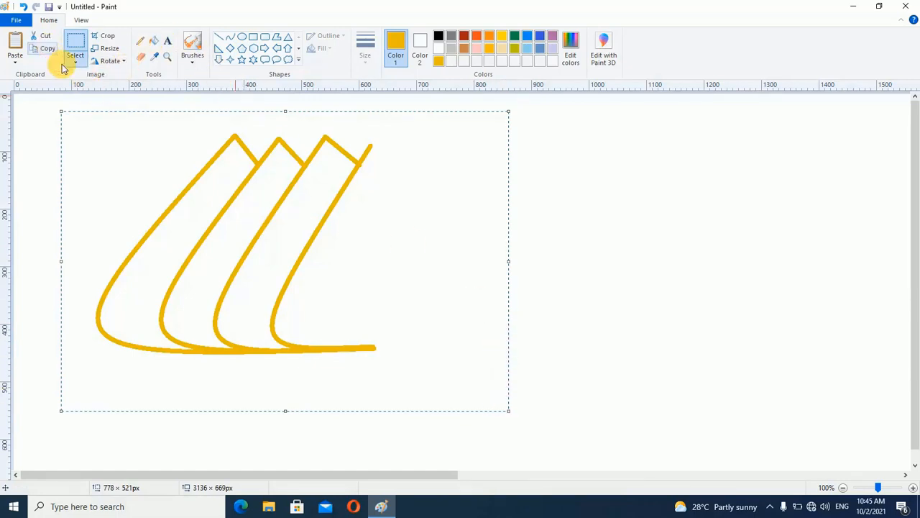
{"action": "left_click", "coordinate": [17, 52]}
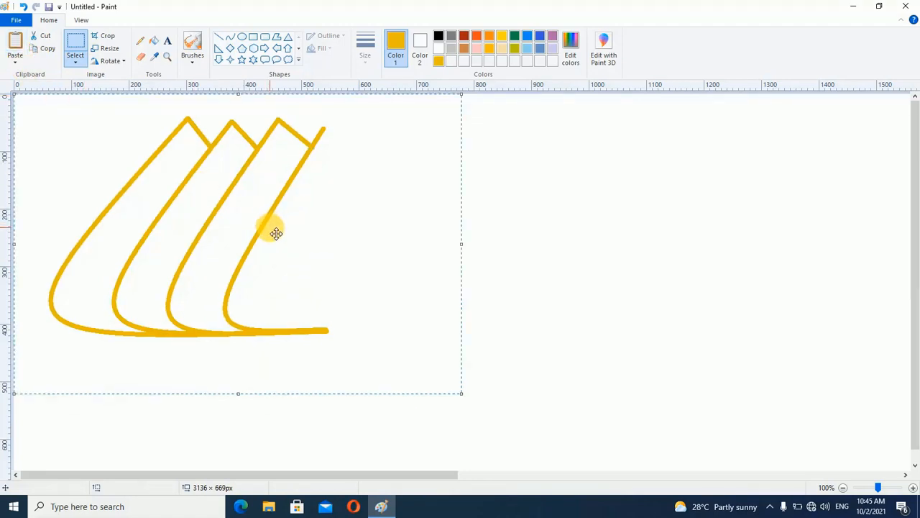
Turn on transparent selection and move the pasted petals to the right of the original ones
{"action": "mouse_move", "coordinate": [276, 233]}
{"action": "left_mouse_down"}
{"action": "mouse_move", "coordinate": [600, 266]}
{"action": "mouse_move", "coordinate": [737, 257]}
{"action": "mouse_move", "coordinate": [651, 260]}
{"action": "mouse_move", "coordinate": [630, 243]}
{"action": "mouse_move", "coordinate": [267, 187]}
{"action": "mouse_move", "coordinate": [387, 267]}
{"action": "mouse_move", "coordinate": [567, 258]}
{"action": "mouse_move", "coordinate": [356, 218]}
{"action": "mouse_move", "coordinate": [286, 217]}
{"action": "left_mouse_up"}
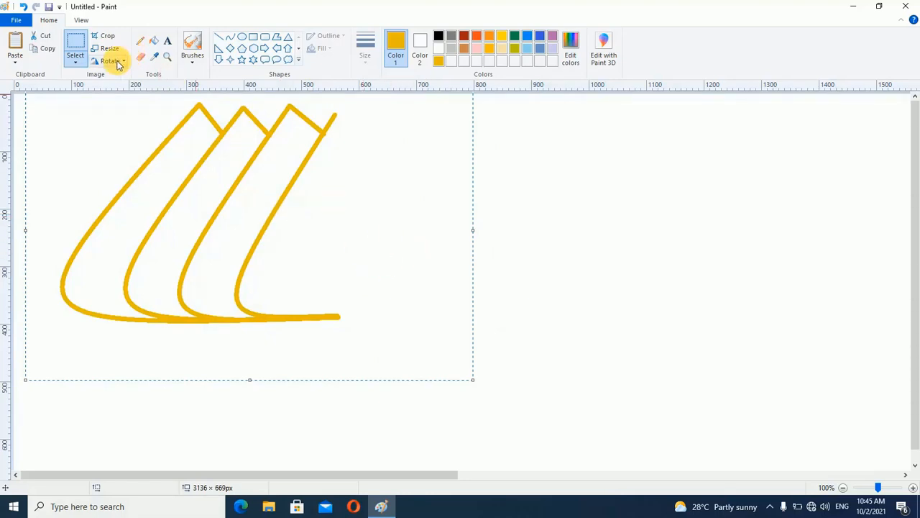
{"action": "left_click", "coordinate": [76, 61]}
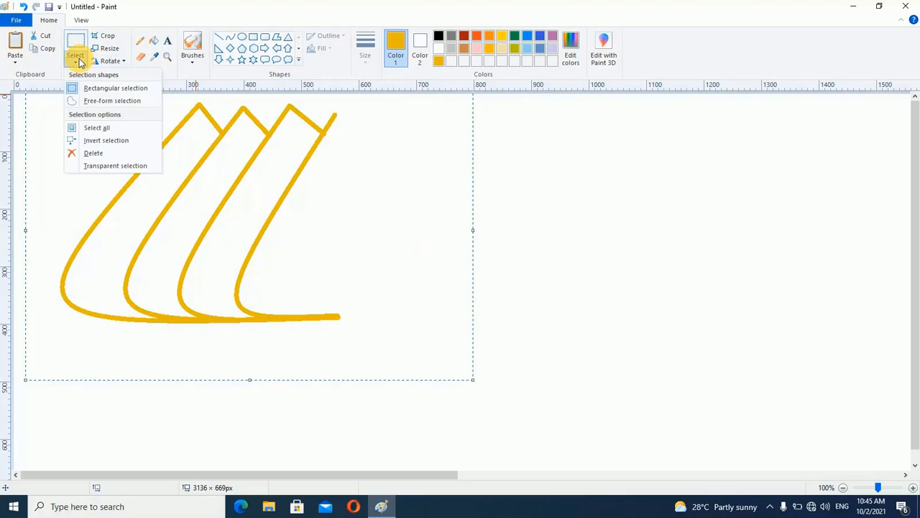
{"action": "left_click", "coordinate": [103, 169]}
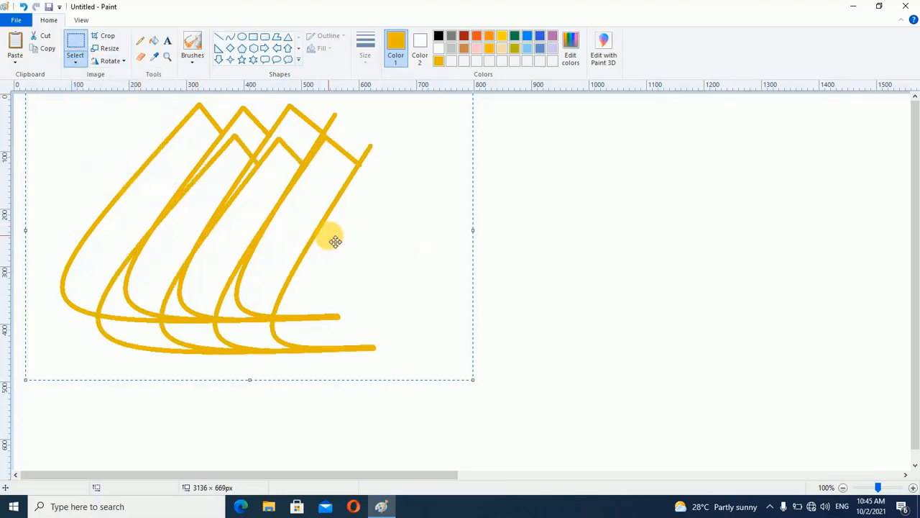
{"action": "mouse_move", "coordinate": [403, 262]}
{"action": "left_mouse_down"}
{"action": "mouse_move", "coordinate": [561, 269]}
{"action": "mouse_move", "coordinate": [693, 302]}
{"action": "mouse_move", "coordinate": [697, 283]}
{"action": "mouse_move", "coordinate": [689, 290]}
{"action": "left_mouse_up"}
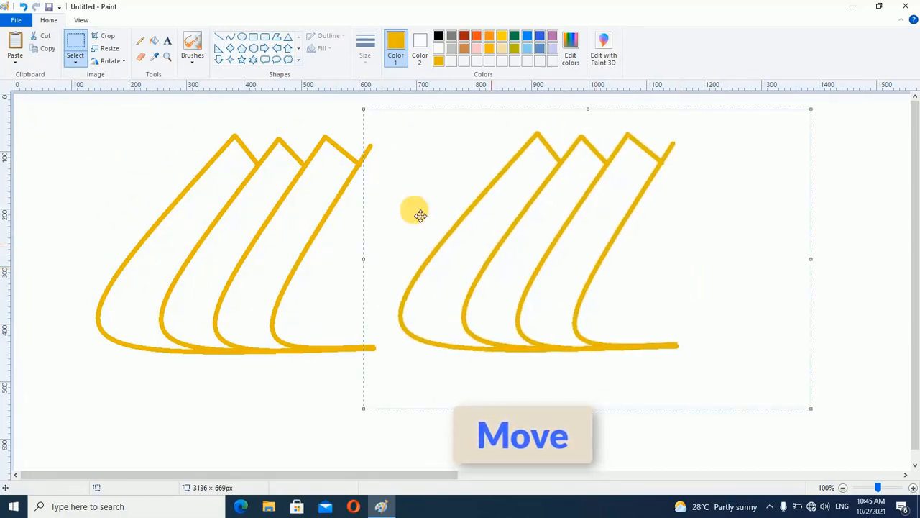
Flip the pasted petals horizontally and move them against the originals so the central petal closes at its tip and base
{"action": "left_click", "coordinate": [119, 63]}
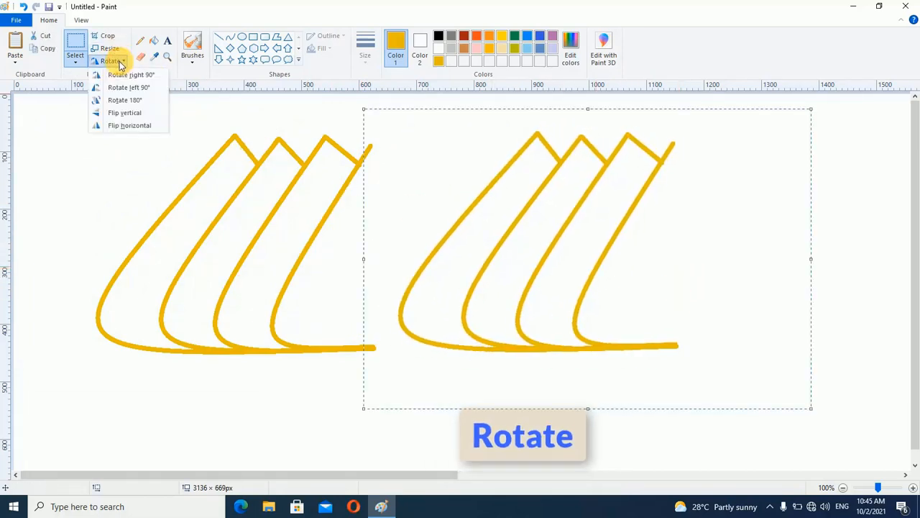
{"action": "left_click", "coordinate": [126, 126]}
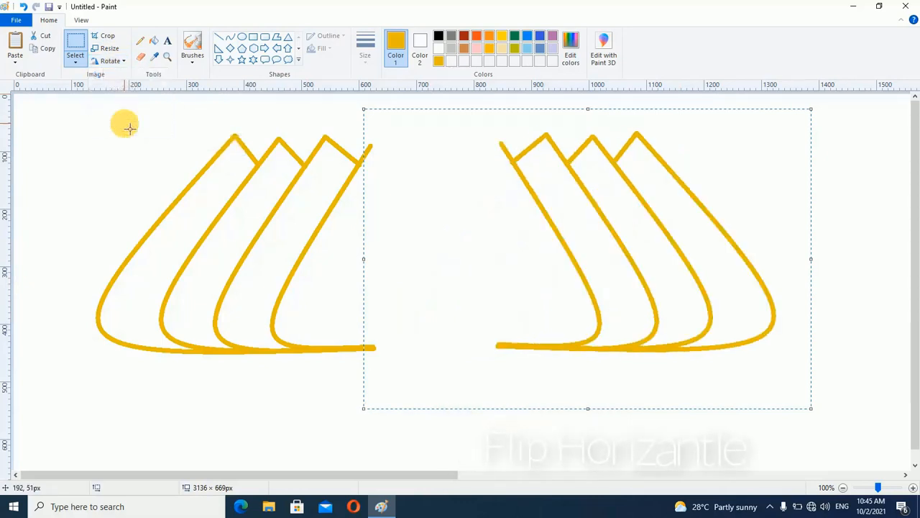
{"action": "left_click_drag", "start_coordinate": [637, 271], "coordinate": [513, 278]}
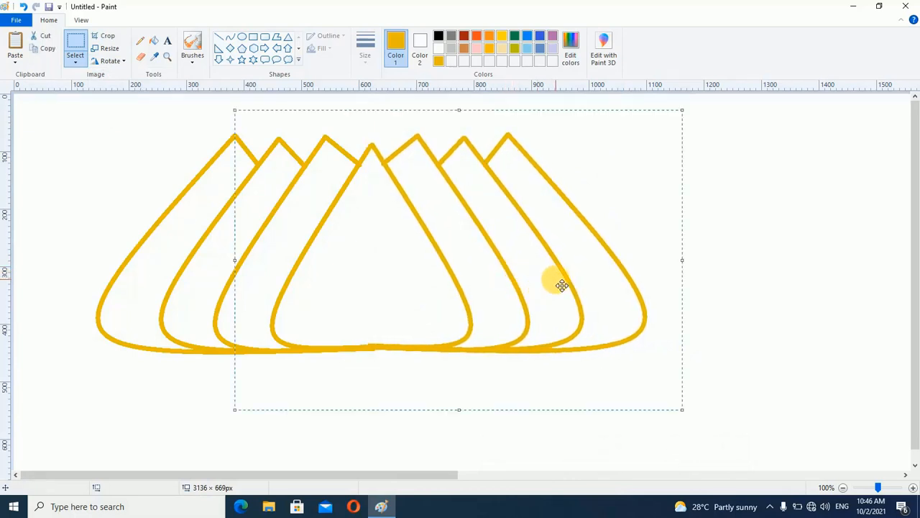
Fill all seven petals with orange as Color 1 using the Fill with color tool
{"action": "left_click", "coordinate": [153, 44]}
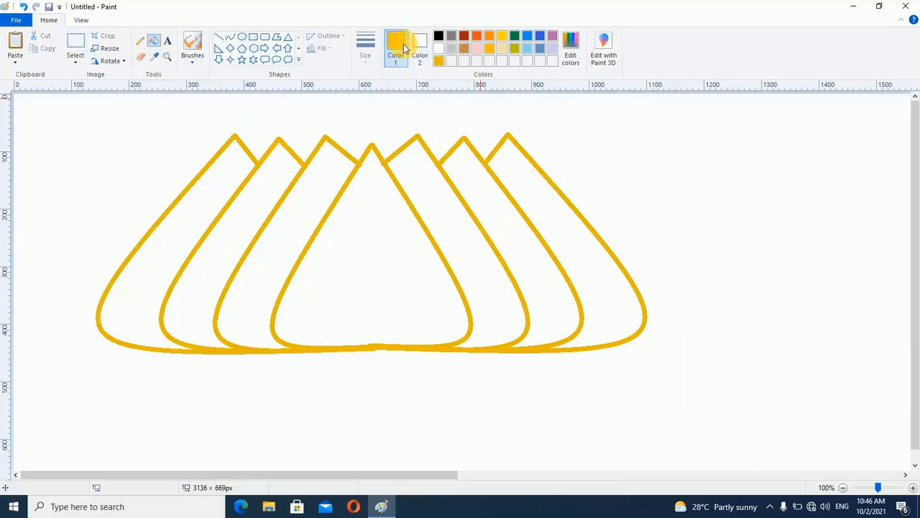
{"action": "left_click", "coordinate": [489, 37]}
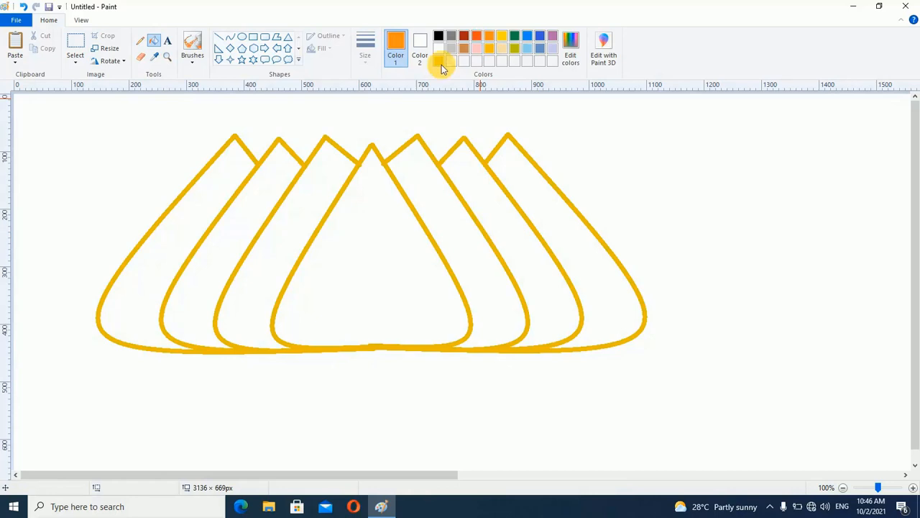
{"action": "left_click", "coordinate": [542, 207]}
{"action": "left_click", "coordinate": [496, 220]}
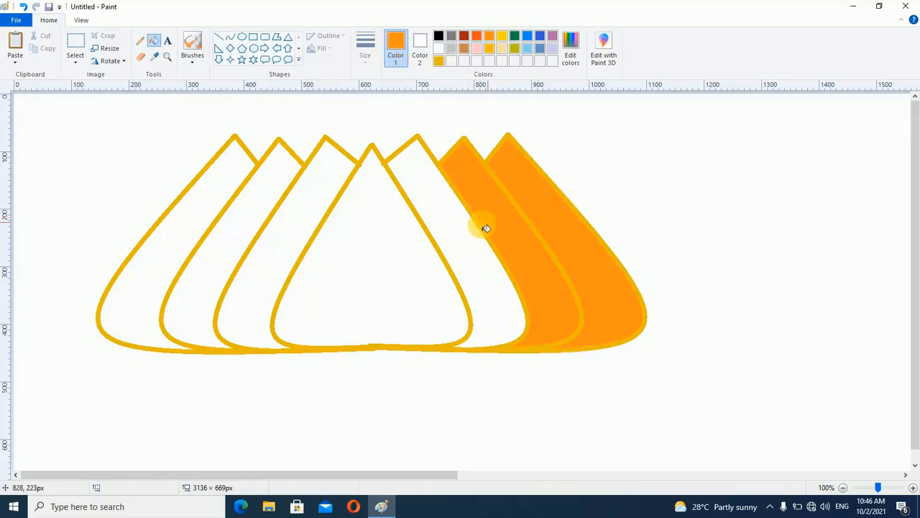
{"action": "left_click", "coordinate": [462, 238]}
{"action": "left_click", "coordinate": [396, 249]}
{"action": "left_click", "coordinate": [305, 221]}
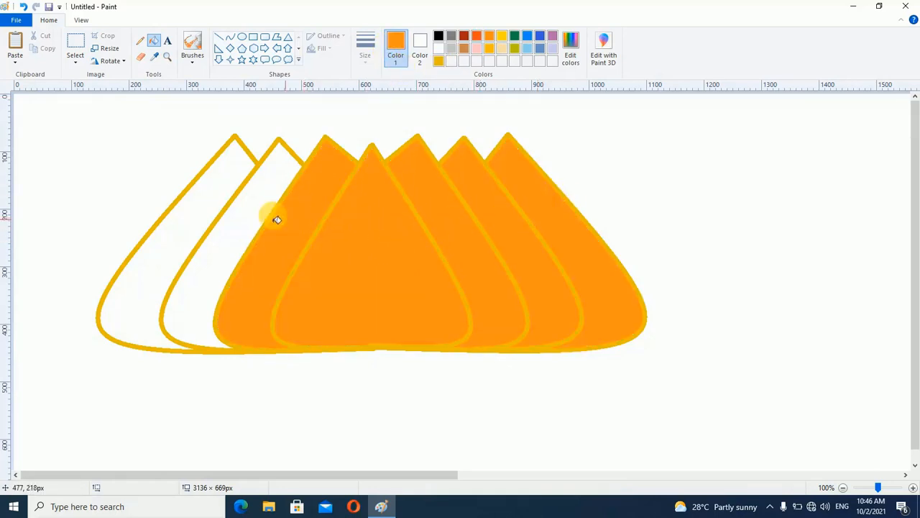
{"action": "left_click", "coordinate": [244, 208]}
{"action": "left_click", "coordinate": [203, 204]}
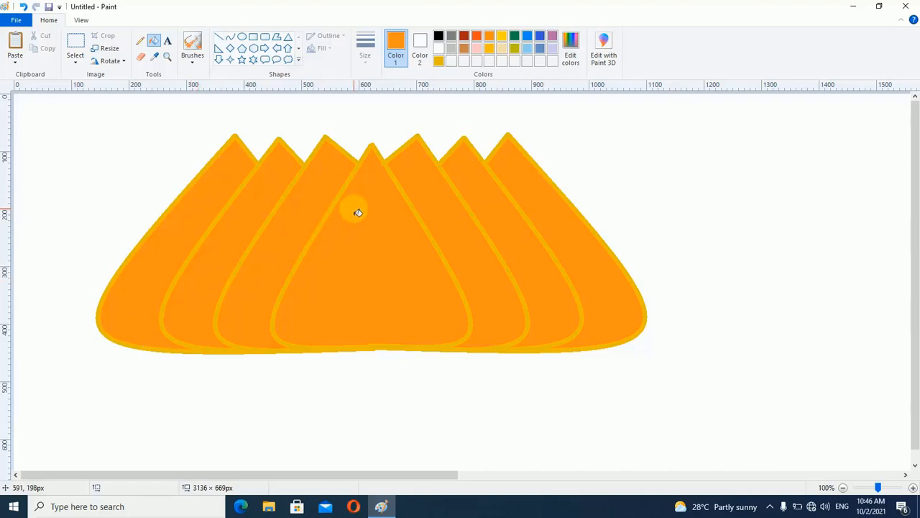